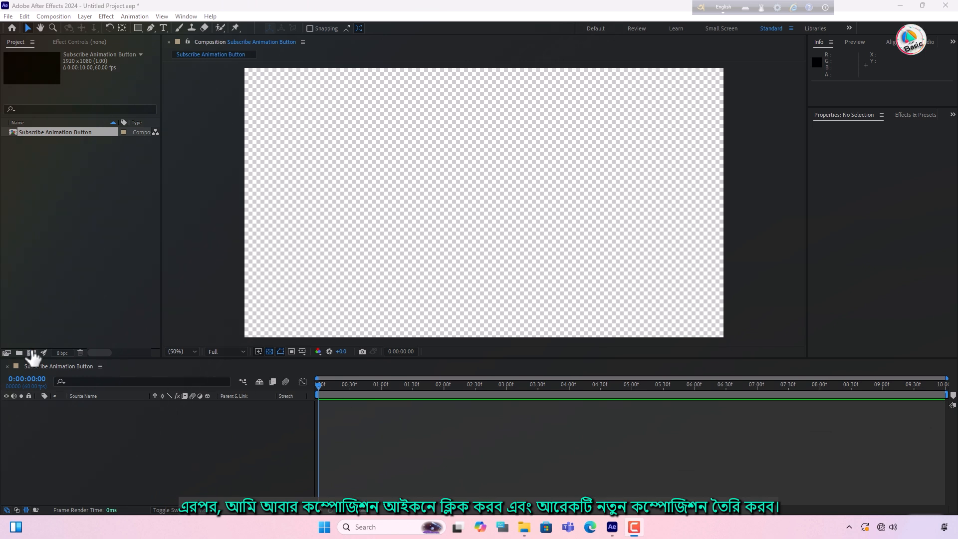
# Step: Create a new 1920 by 1080 px composition named Edit Comp at 60 fps with a 10-second duration
pyautogui.click(32, 353)
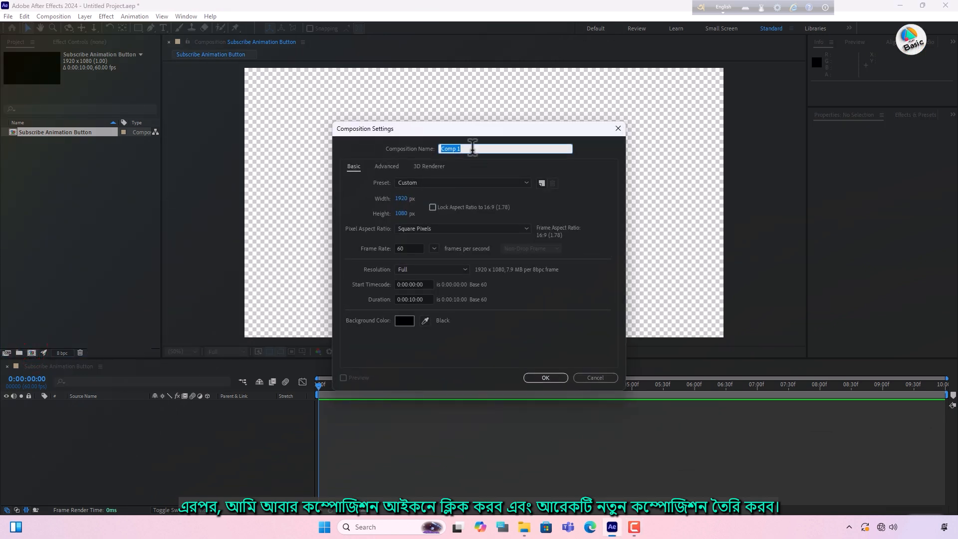
pyautogui.write('Edit')
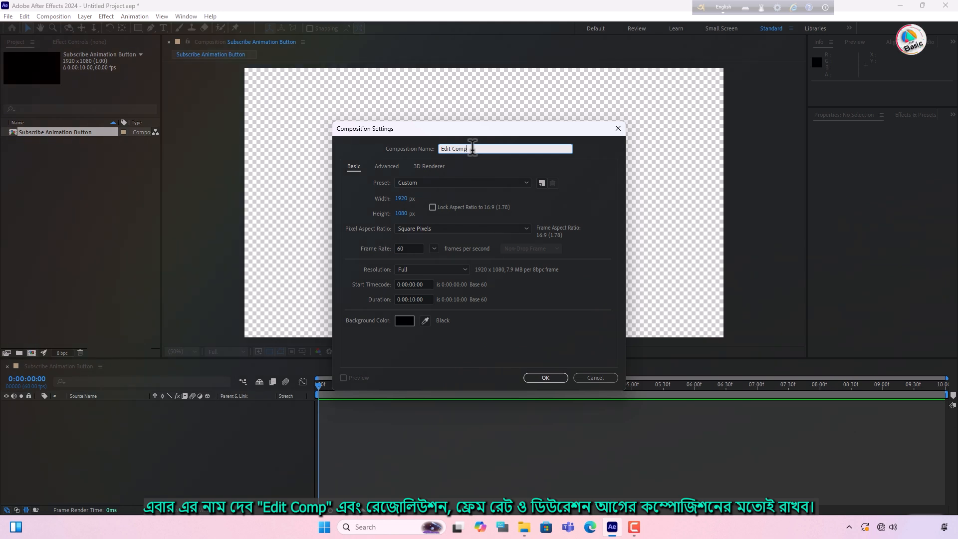
pyautogui.click(544, 378)
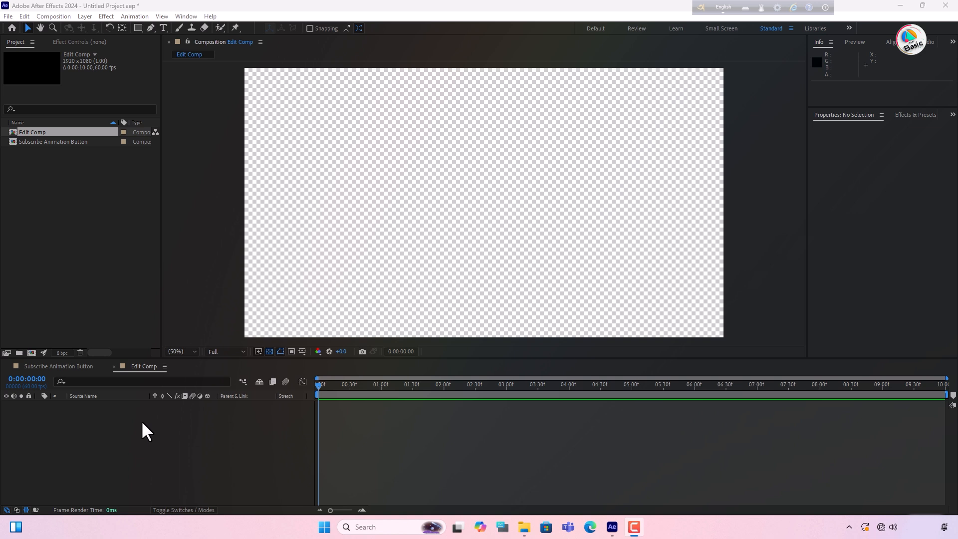
# Step: Create another composition named Logo, 800 by 800 px, keeping the 60 fps frame rate and 10-second duration
pyautogui.click(31, 352)
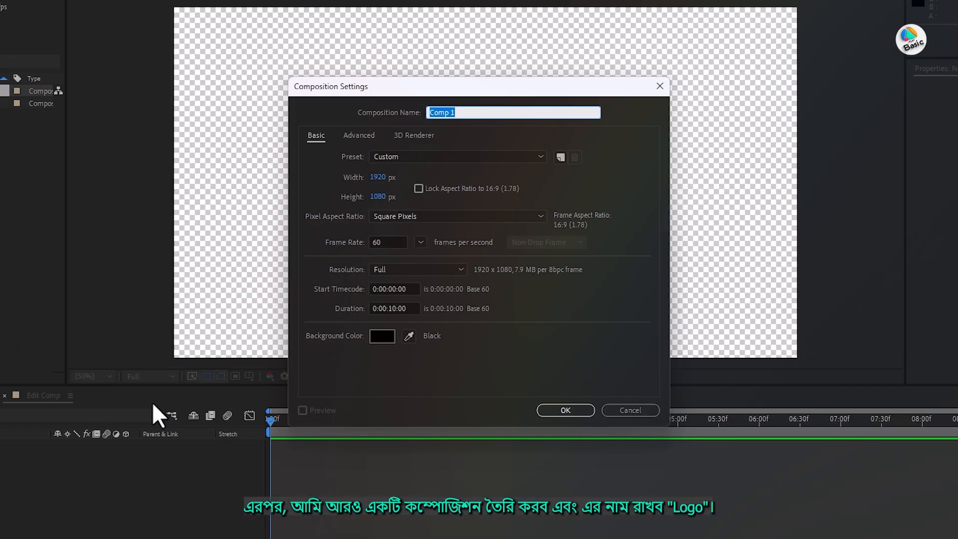
pyautogui.write('Logo')
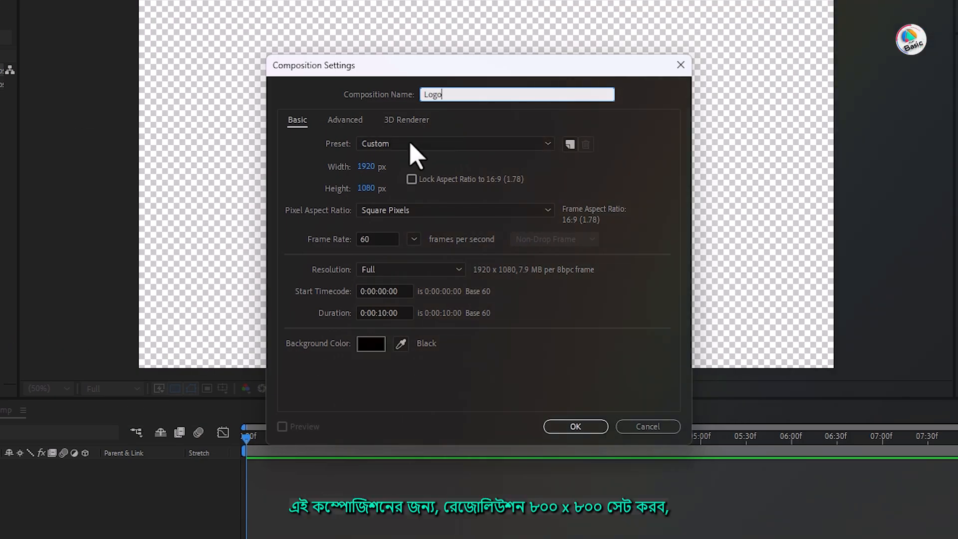
pyautogui.click(366, 167)
pyautogui.write('800')
pyautogui.click(362, 187)
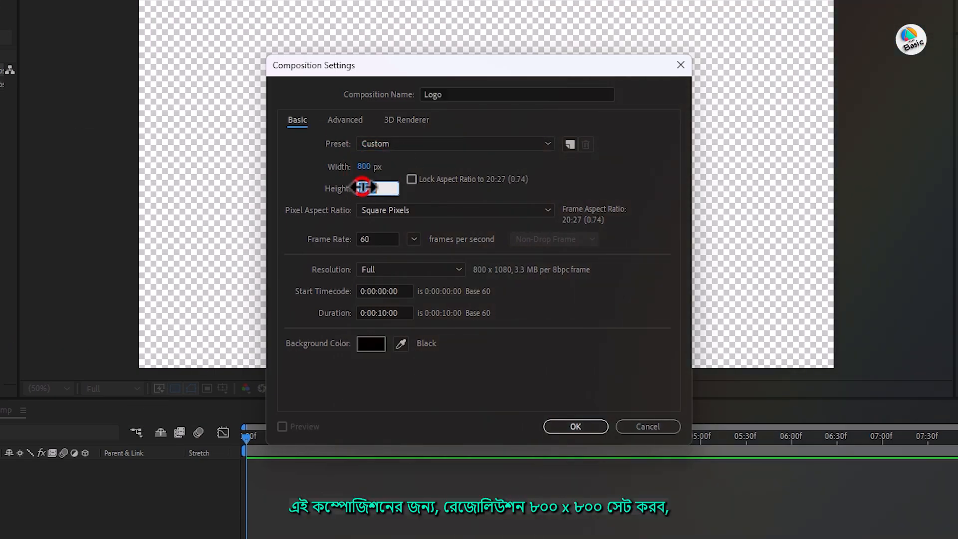
pyautogui.write('800')
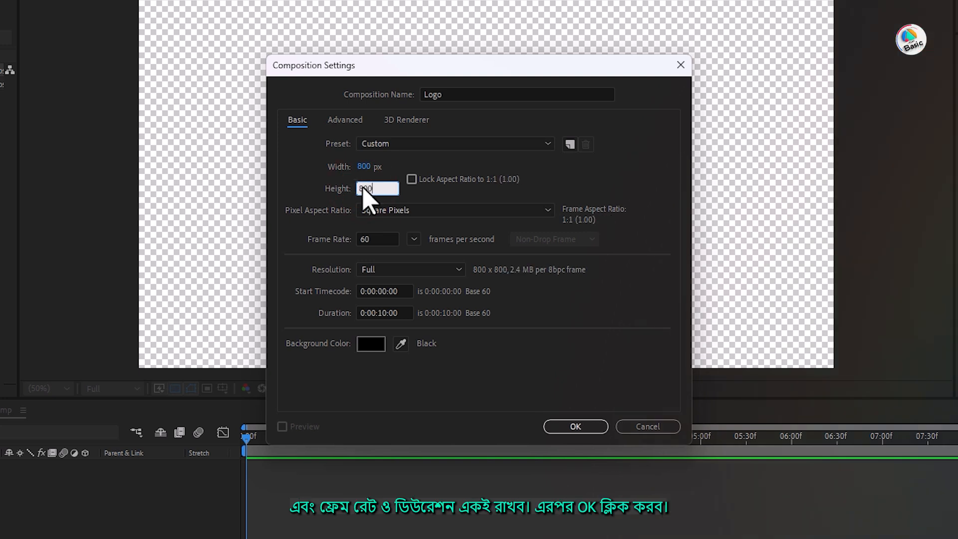
pyautogui.click(561, 425)
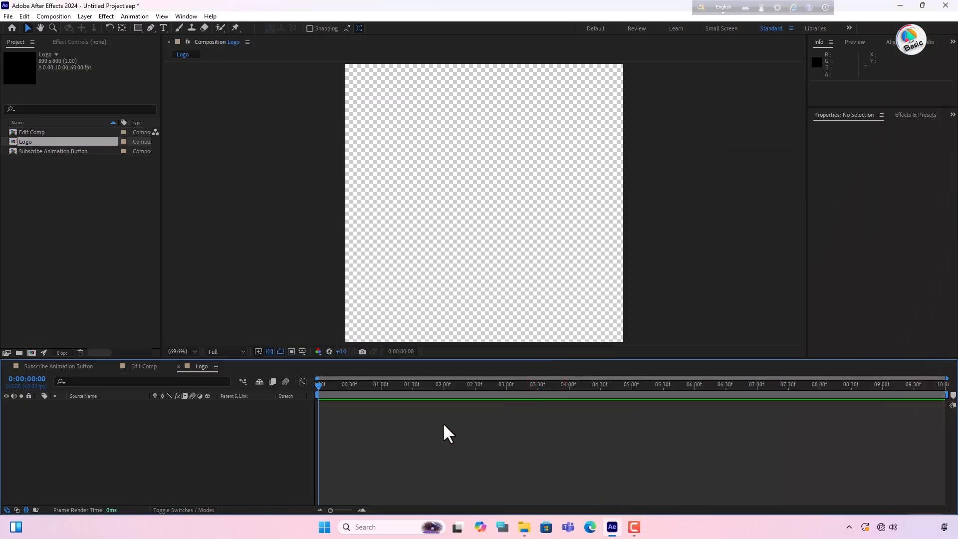
# Step: Draw a red rectangle about 1312 by 154 px in Edit Comp and set its roundness to 23
pyautogui.click(143, 366)
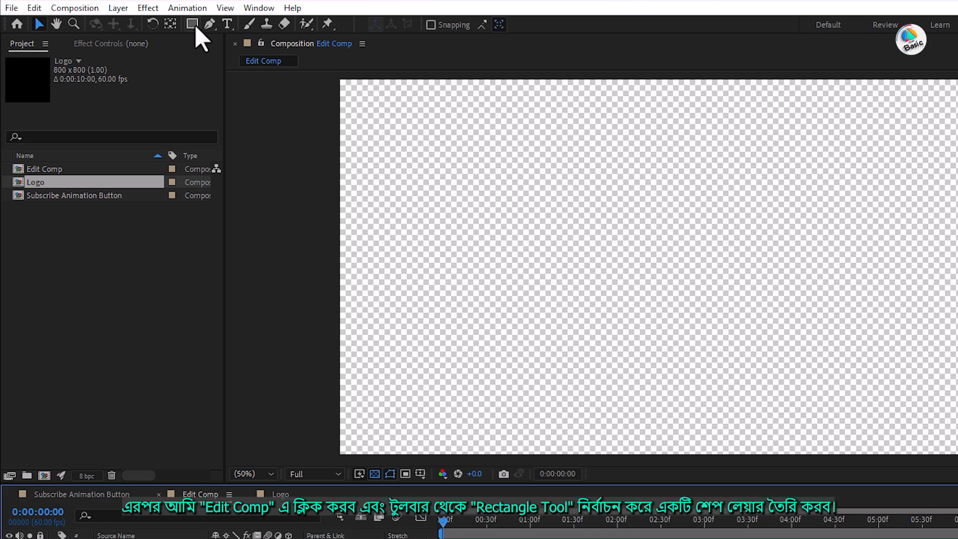
pyautogui.click(137, 28)
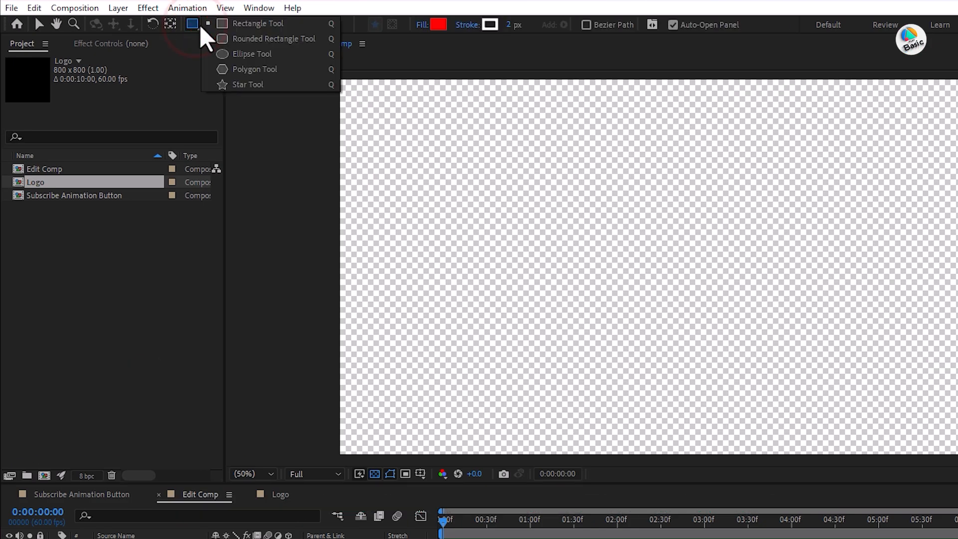
pyautogui.click(236, 28)
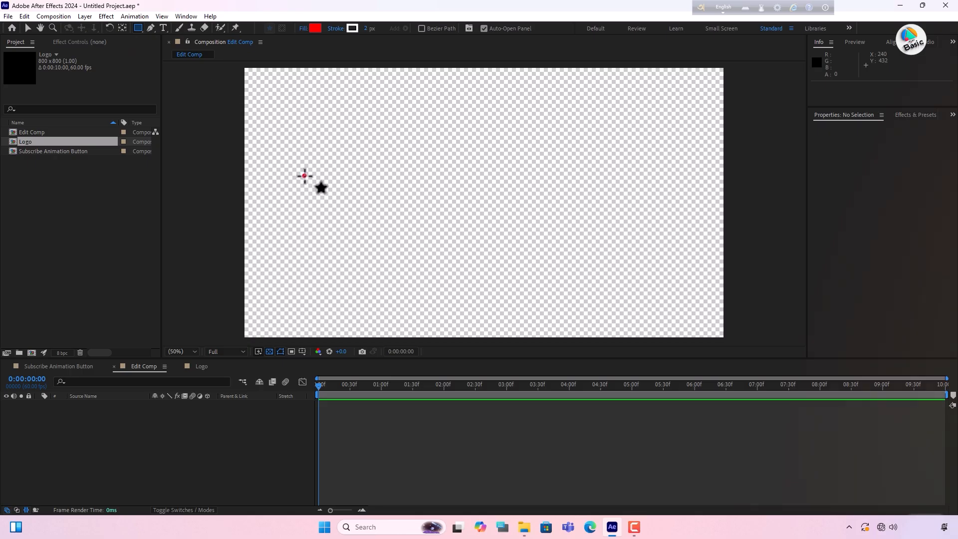
pyautogui.moveTo(304, 175)
pyautogui.mouseDown()
pyautogui.moveTo(648, 220)
pyautogui.moveTo(632, 214)
pyautogui.mouseUp()
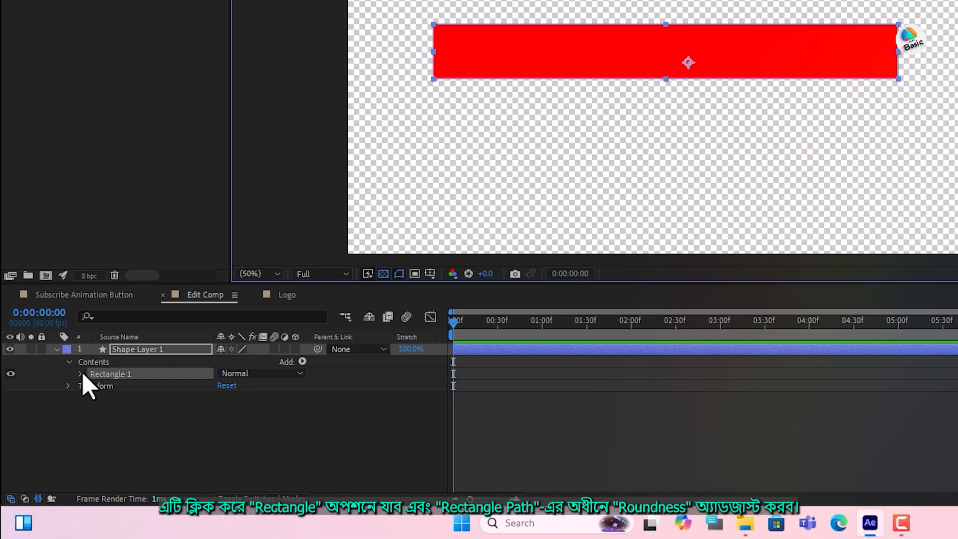
pyautogui.click(56, 422)
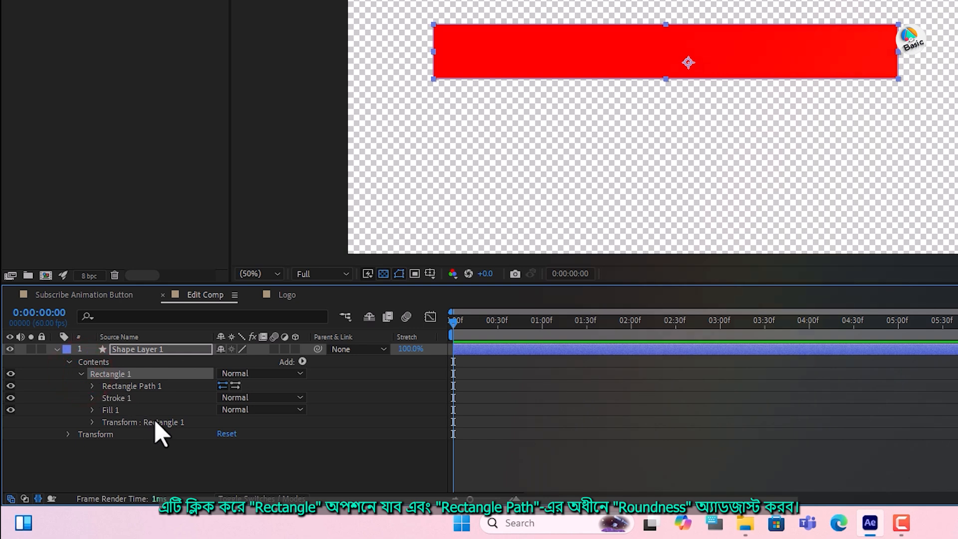
pyautogui.click(93, 386)
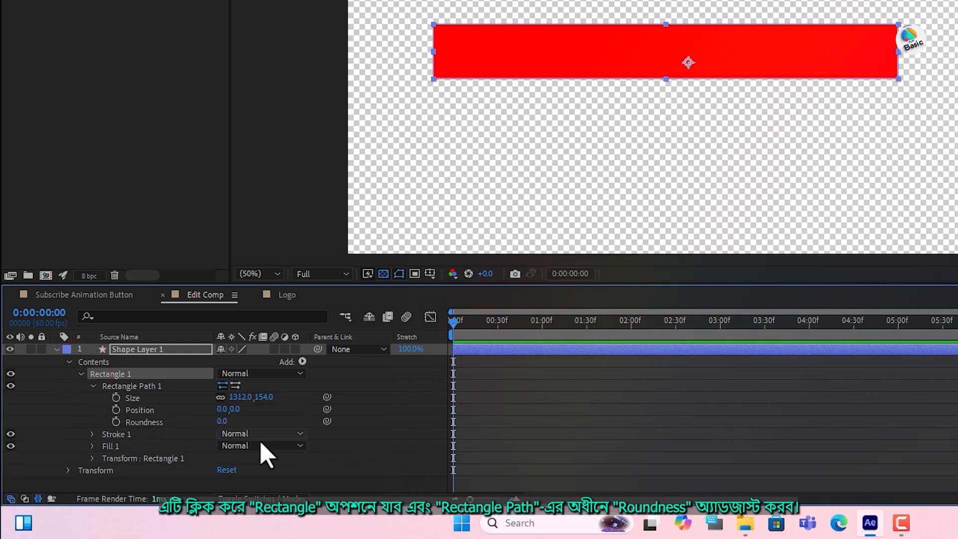
pyautogui.click(223, 421)
pyautogui.write('23')
# Step: Move the anchor point of Shape Layer 1 to the centre of the red rectangle
pyautogui.click(155, 347)
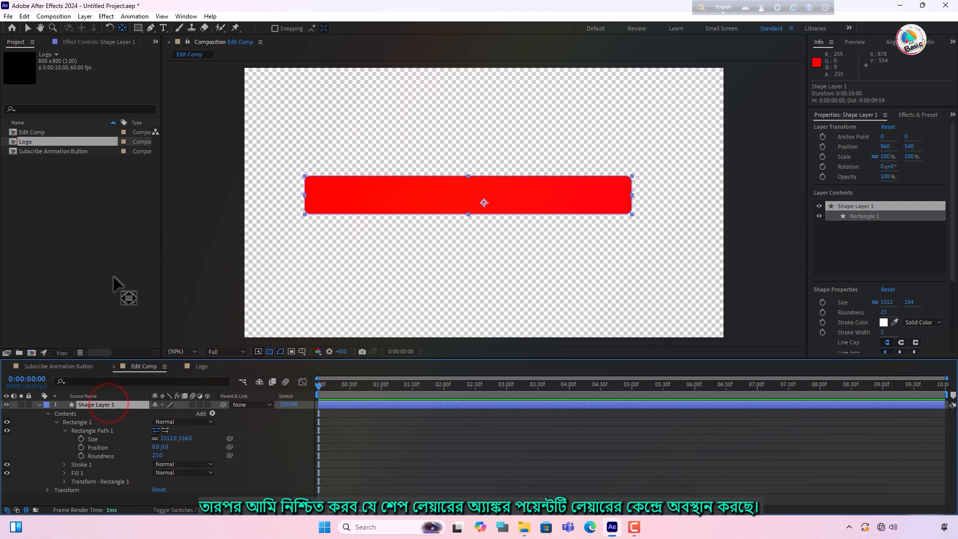
pyautogui.click(122, 28)
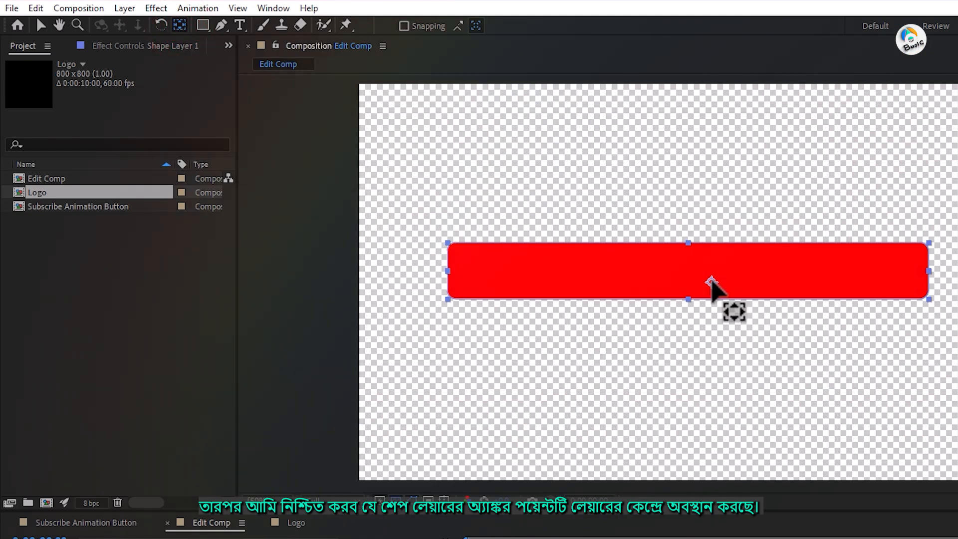
pyautogui.moveTo(712, 282); pyautogui.dragTo(690, 270)
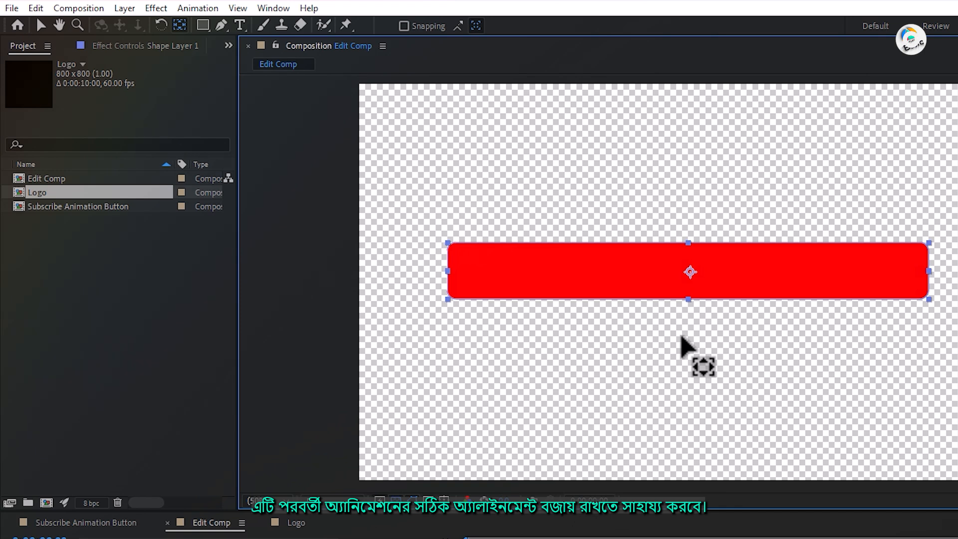
# Step: Move the rectangle down to about Y 911 and centre it horizontally in the composition with Align
pyautogui.click(274, 9)
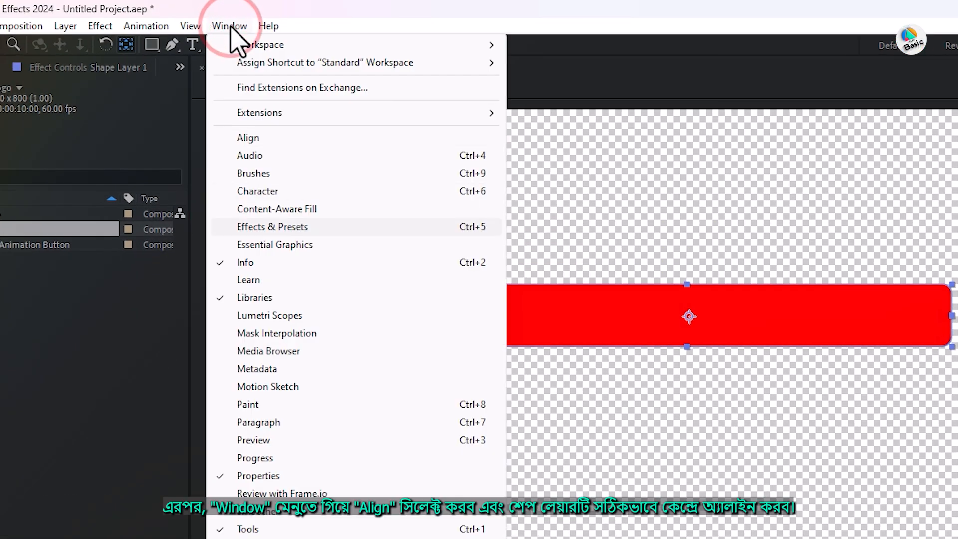
pyautogui.click(253, 140)
pyautogui.click(28, 28)
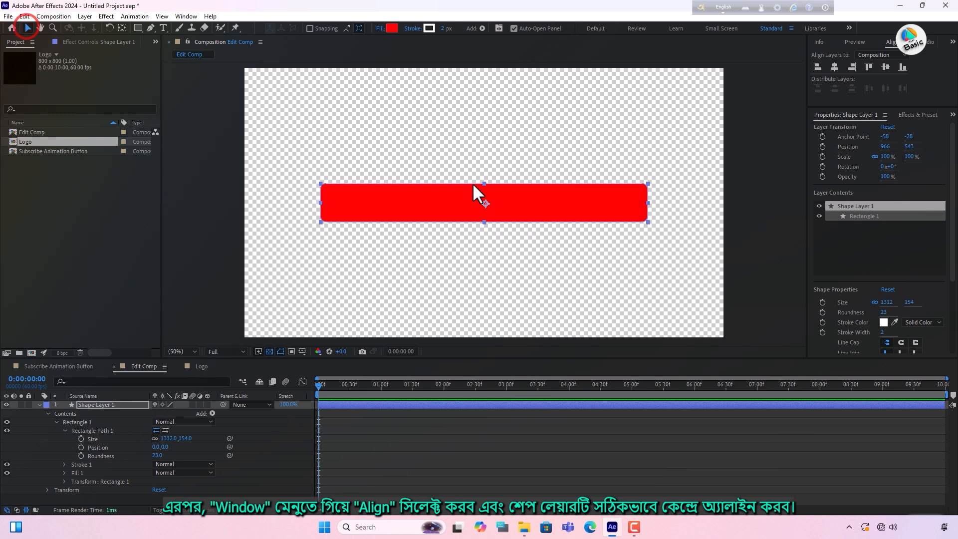
pyautogui.moveTo(514, 199); pyautogui.dragTo(510, 289)
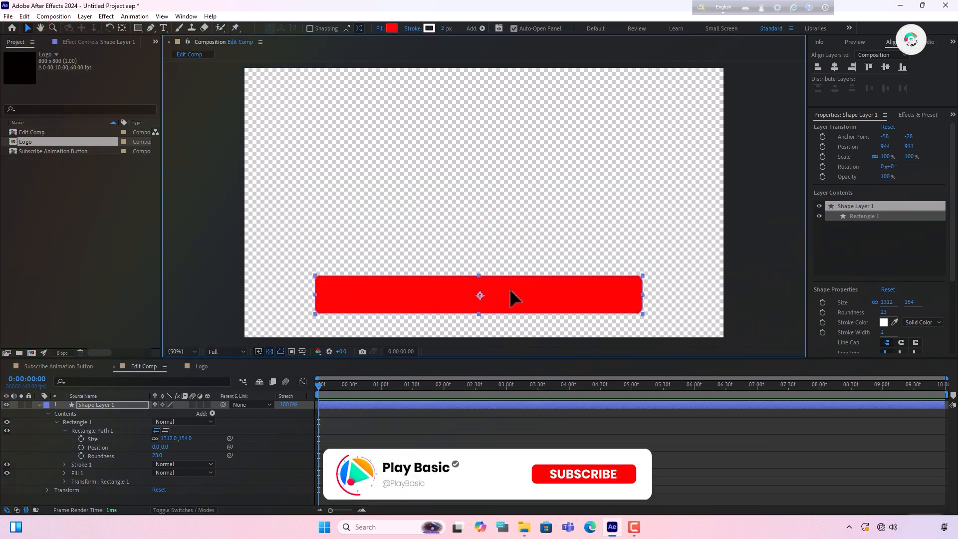
pyautogui.click(834, 66)
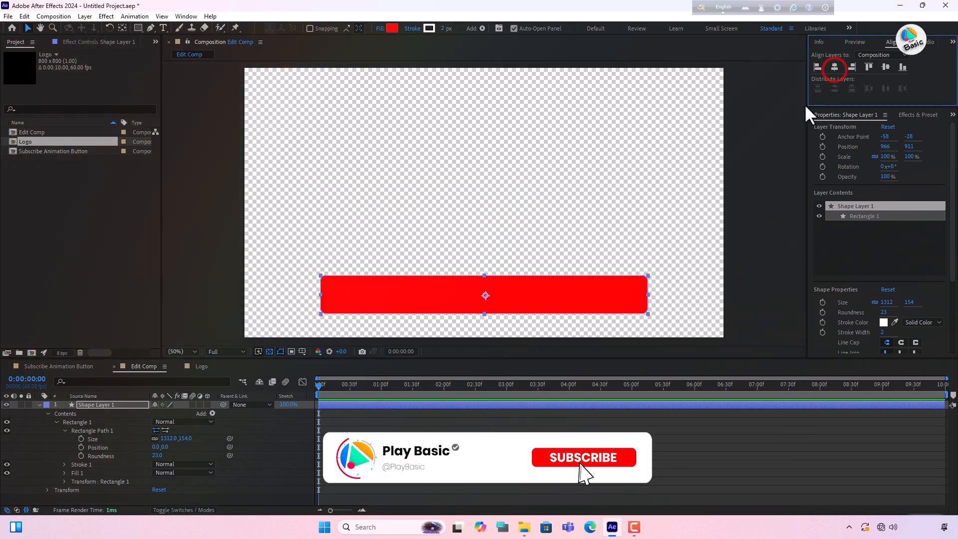
# Step: Scale the rectangle down to about 75.7% in width and 81.1% in height, and set its roundness to 25
pyautogui.moveTo(649, 294); pyautogui.dragTo(615, 292)
pyautogui.moveTo(484, 314); pyautogui.dragTo(486, 312)
pyautogui.moveTo(615, 295); pyautogui.dragTo(607, 296)
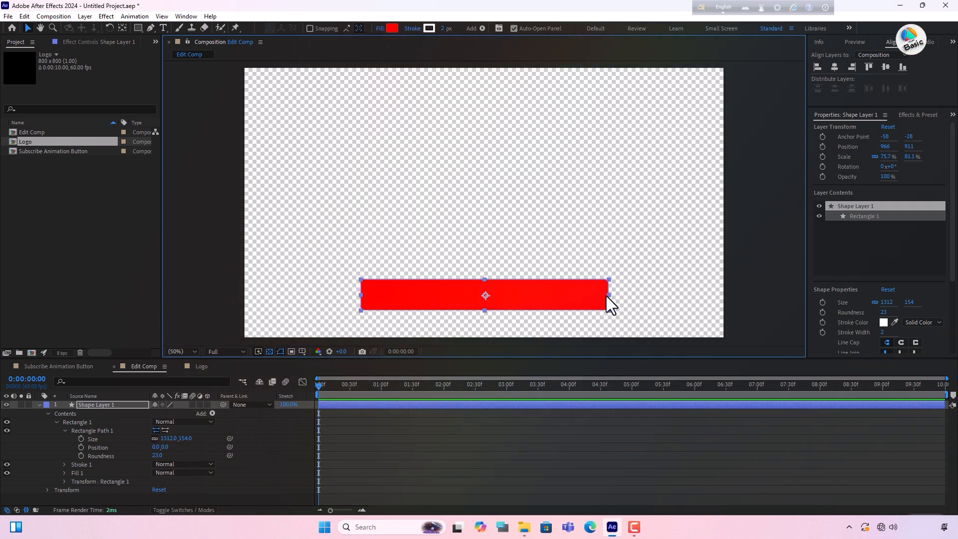
pyautogui.click(158, 455)
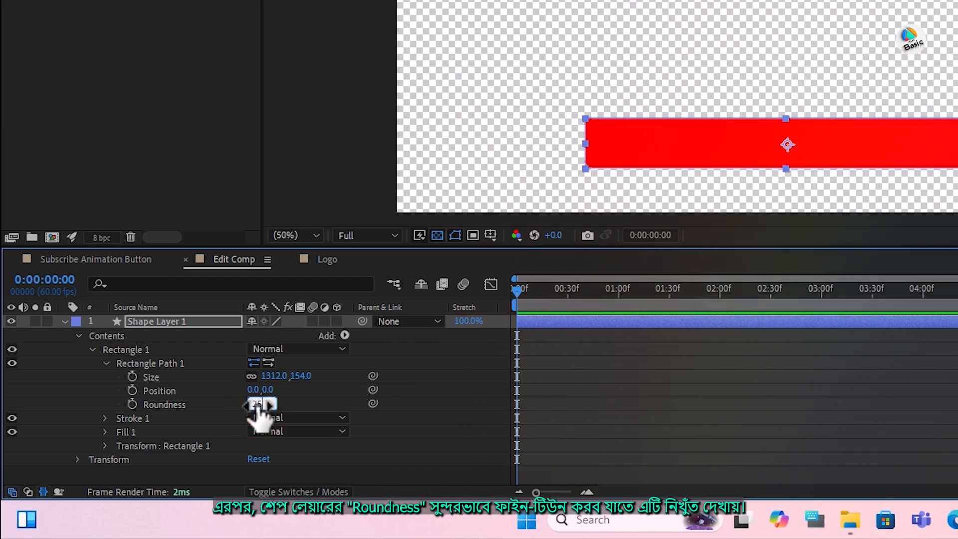
pyautogui.press('Return')
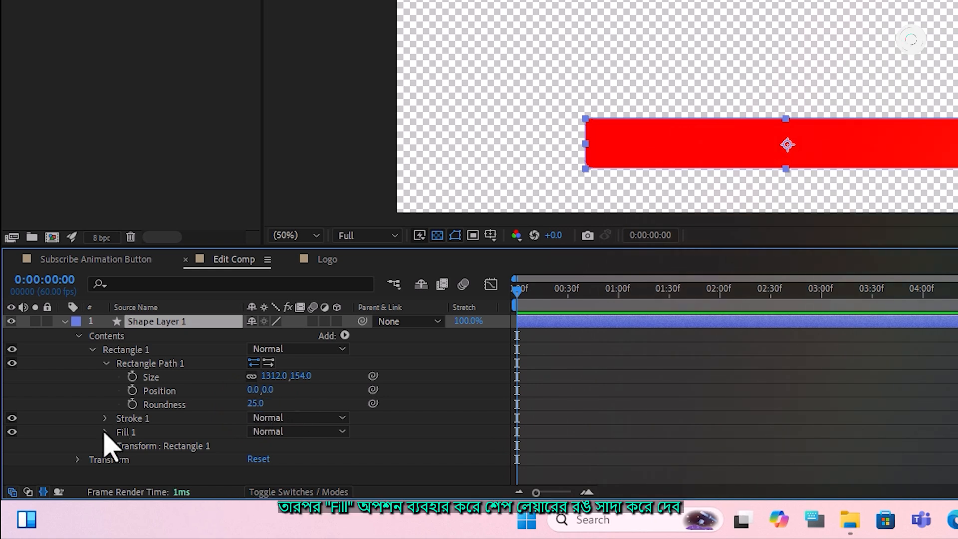
# Step: Change the rectangle's fill colour to white (FFFFFF) and turn off the transparency grid in Edit Comp
pyautogui.click(104, 431)
pyautogui.click(255, 464)
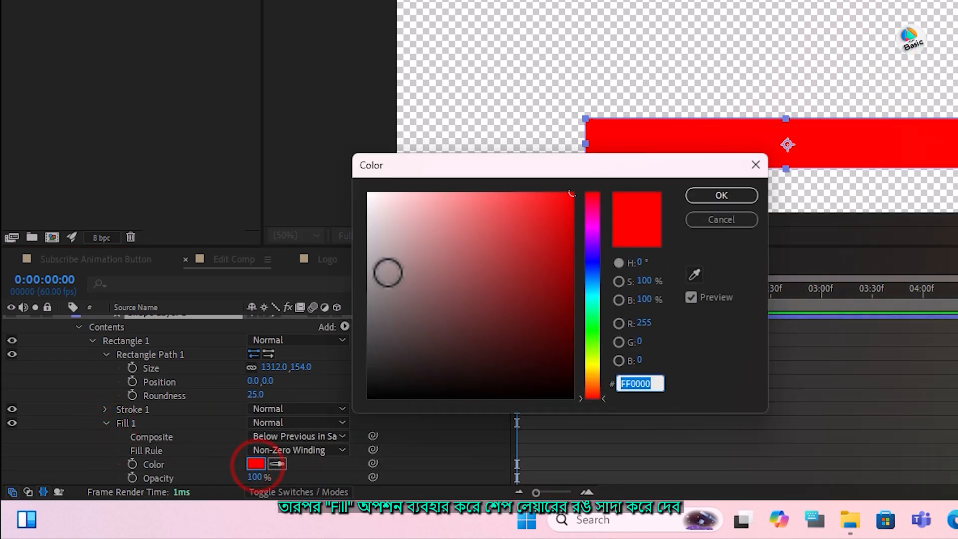
pyautogui.moveTo(420, 223); pyautogui.dragTo(307, 160)
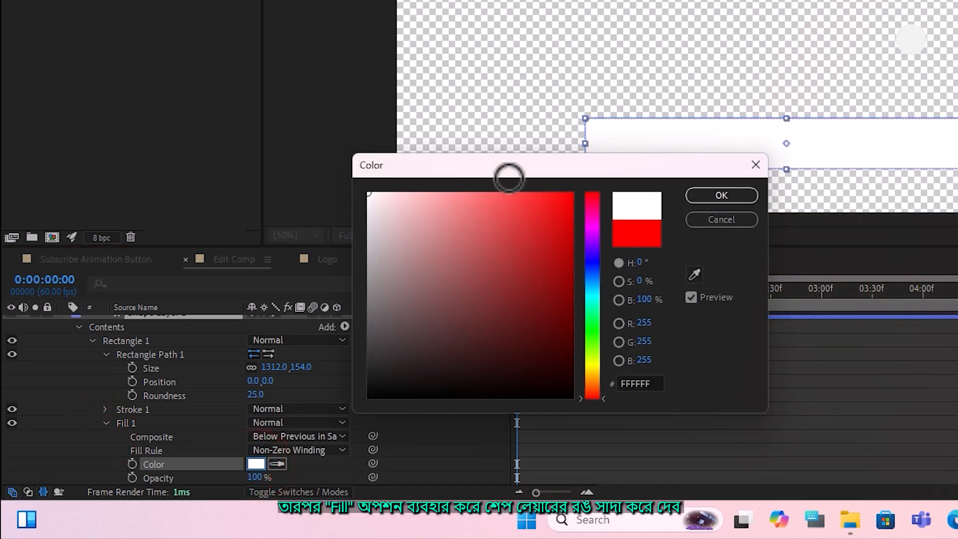
pyautogui.click(721, 196)
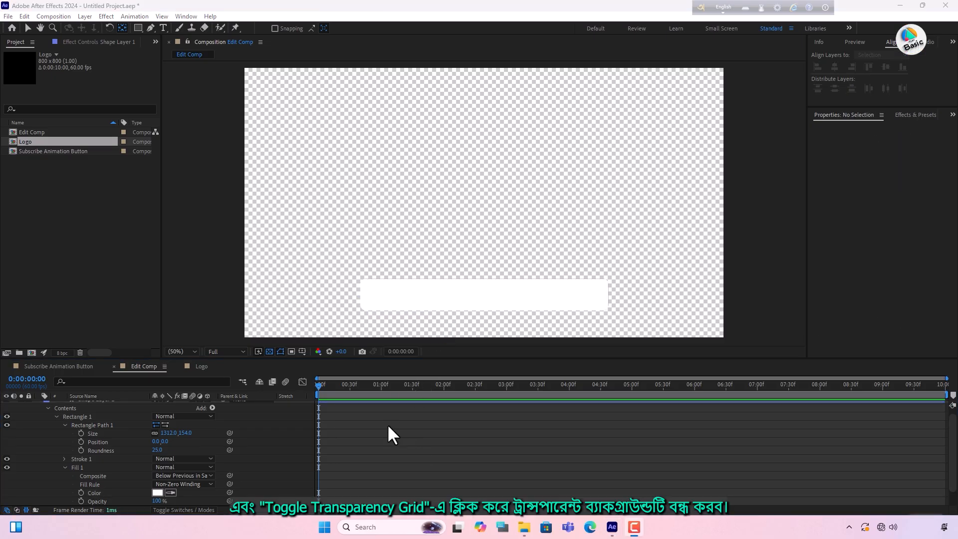
pyautogui.click(269, 351)
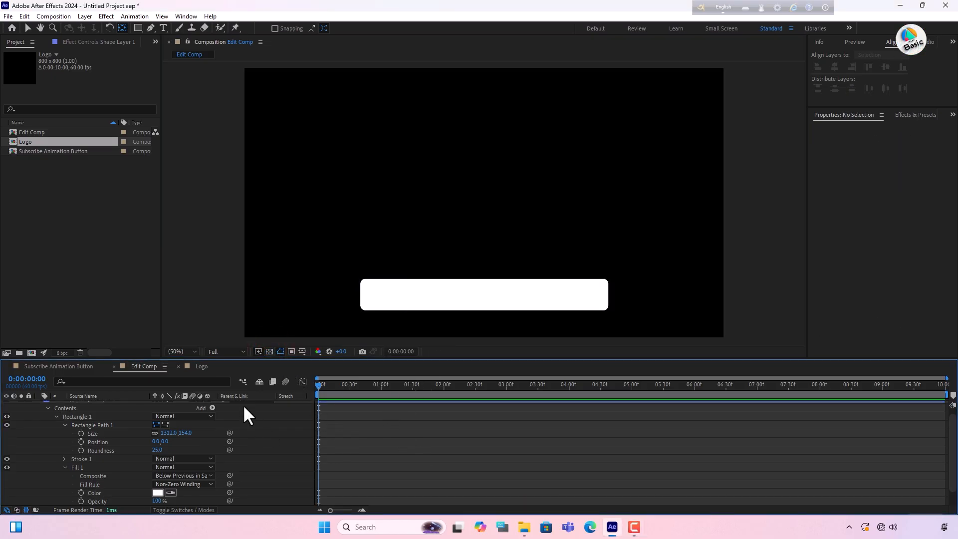
# Step: Draw a red ellipse about 790 by 771 px in the Logo composition, nearly filling the frame
pyautogui.click(201, 366)
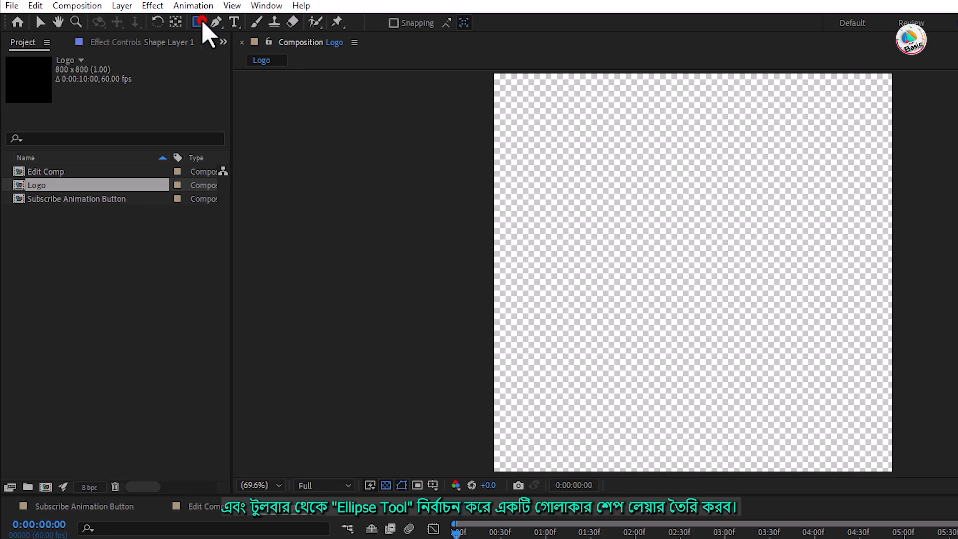
pyautogui.click(137, 28)
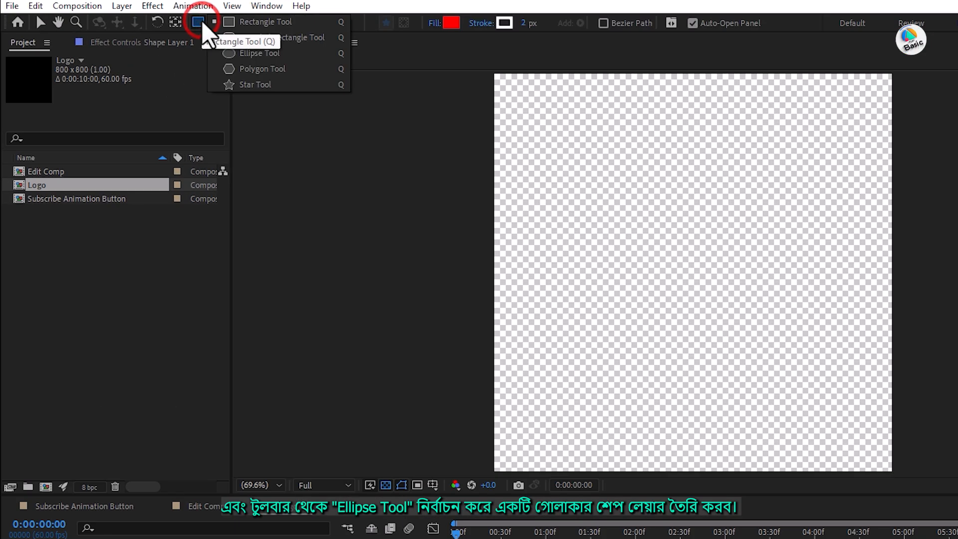
pyautogui.click(258, 56)
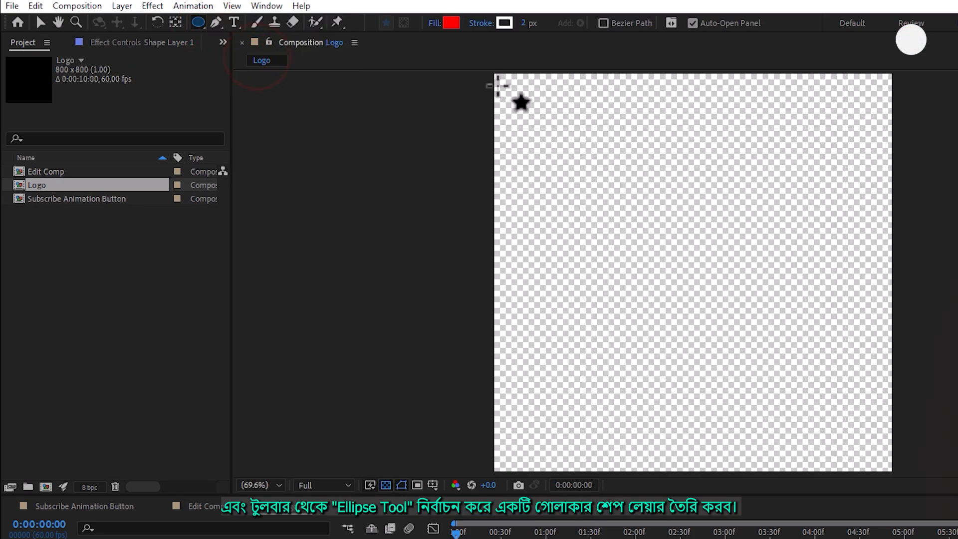
pyautogui.moveTo(498, 85); pyautogui.dragTo(860, 374)
pyautogui.moveTo(600, 274); pyautogui.dragTo(624, 337)
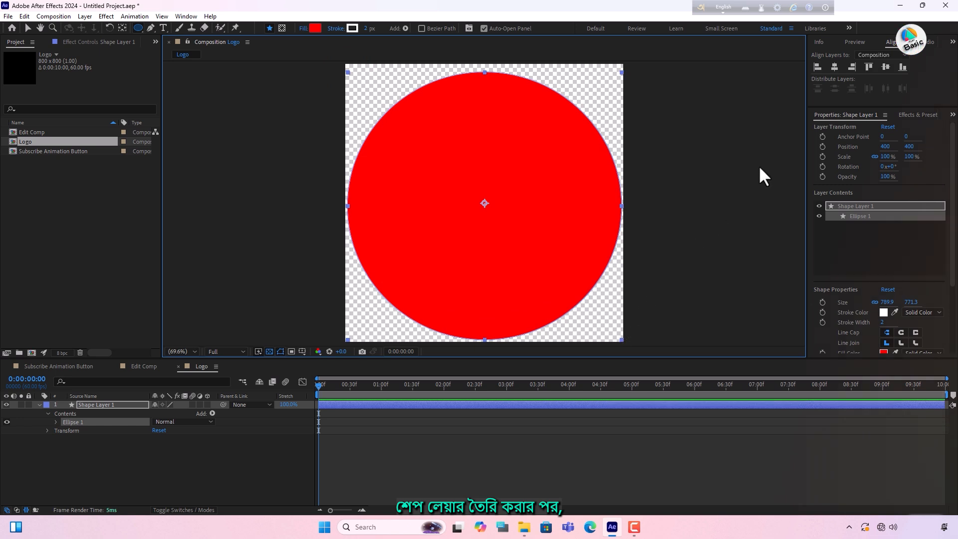
# Step: Centre the ellipse horizontally and vertically in the Logo composition and centre its anchor point on the shape
pyautogui.click(835, 69)
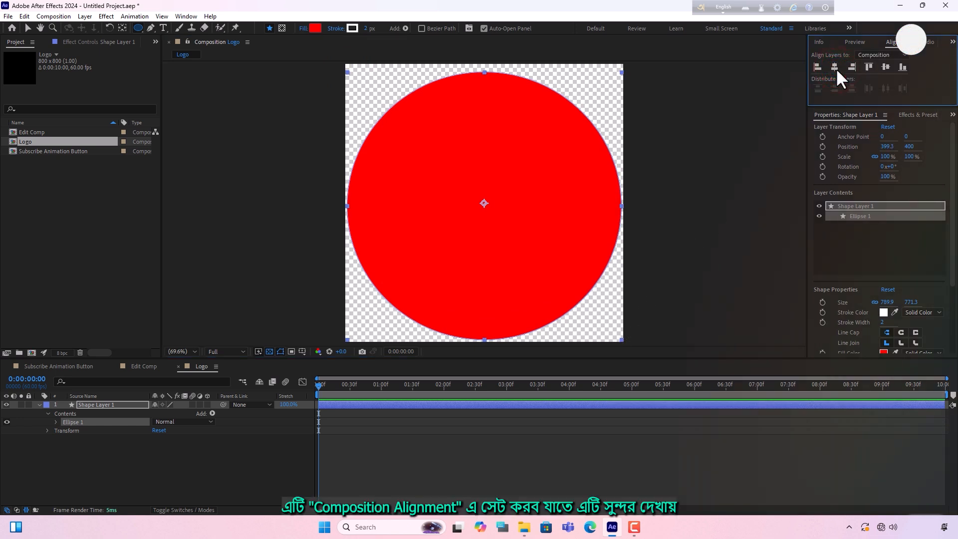
pyautogui.click(886, 66)
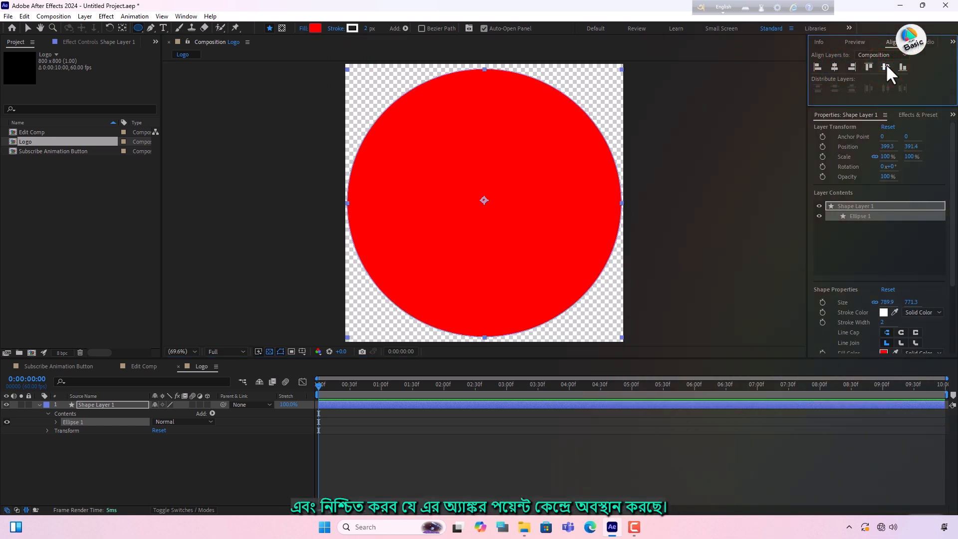
pyautogui.hotkey('ctrl', 'alt', 'Home')
pyautogui.click(125, 27)
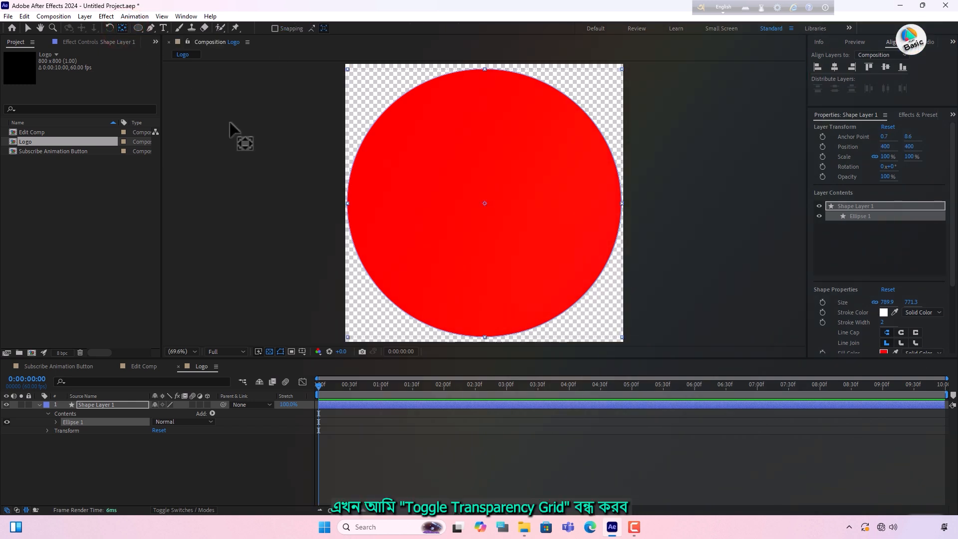
# Step: Turn off the transparency grid in the Logo composition and change the ellipse's fill colour to grey (7E7E7E)
pyautogui.click(270, 351)
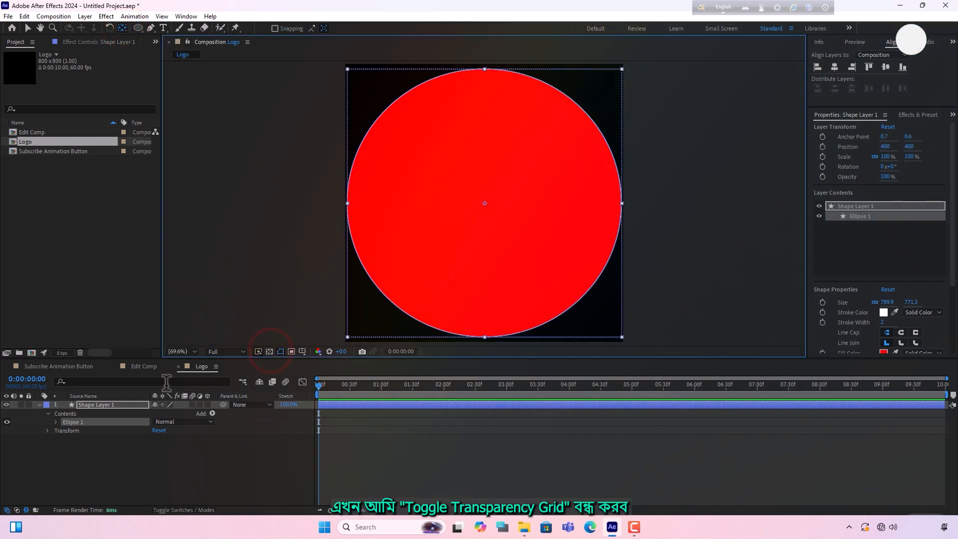
pyautogui.click(56, 422)
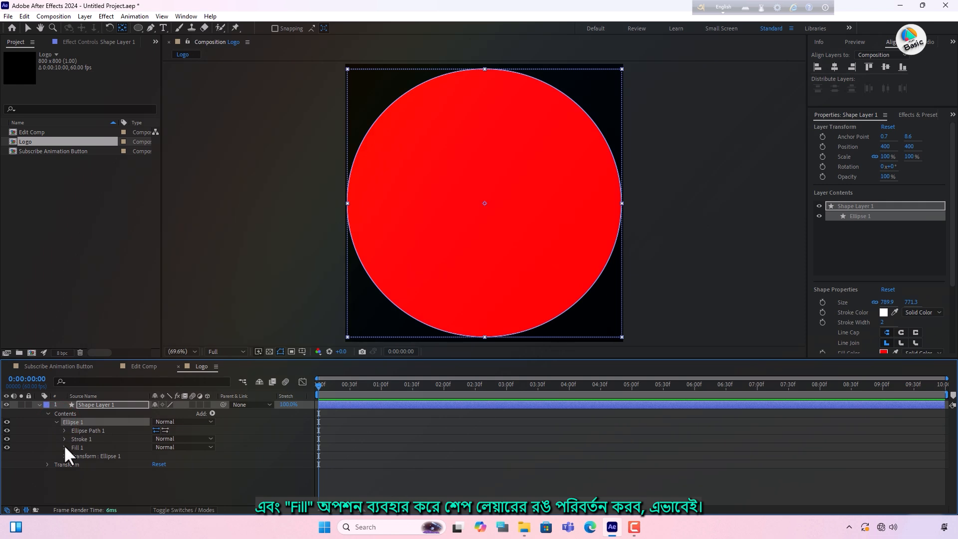
pyautogui.click(64, 447)
pyautogui.click(158, 472)
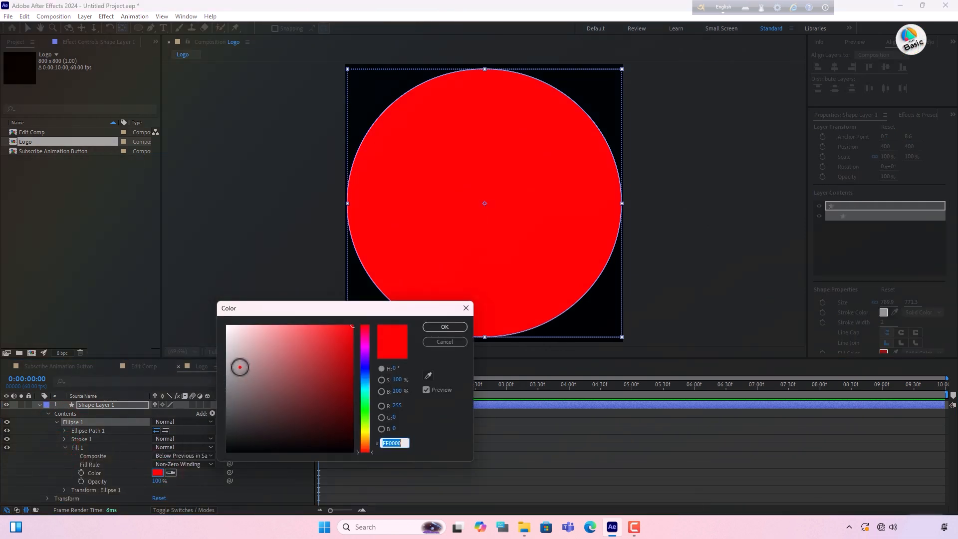
pyautogui.moveTo(240, 367)
pyautogui.mouseDown()
pyautogui.moveTo(220, 405)
pyautogui.moveTo(216, 389)
pyautogui.mouseUp()
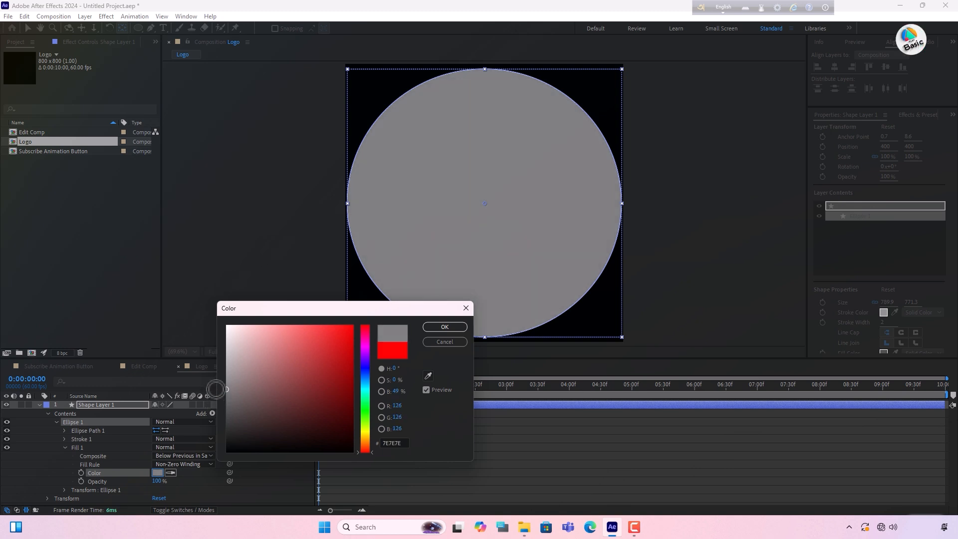
pyautogui.click(449, 329)
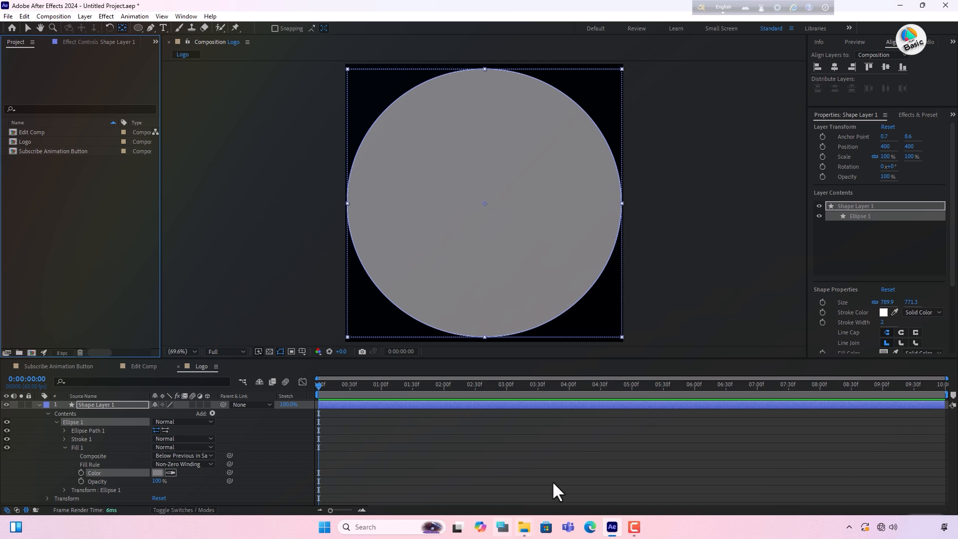
# Step: Import Play-Basic copy.jpg from the (Footage) folder and place it above Shape Layer 1 in the Logo composition
pyautogui.click(524, 527)
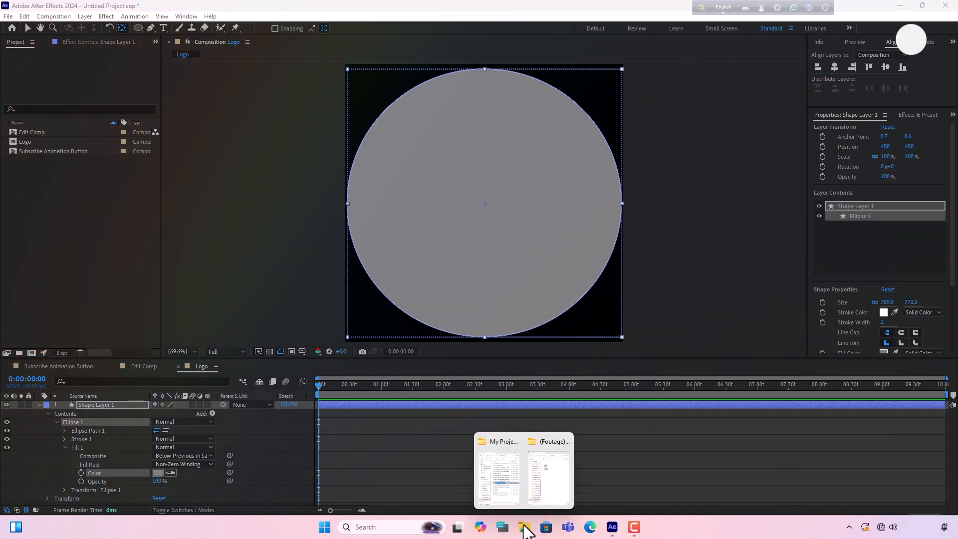
pyautogui.click(544, 444)
pyautogui.click(461, 192)
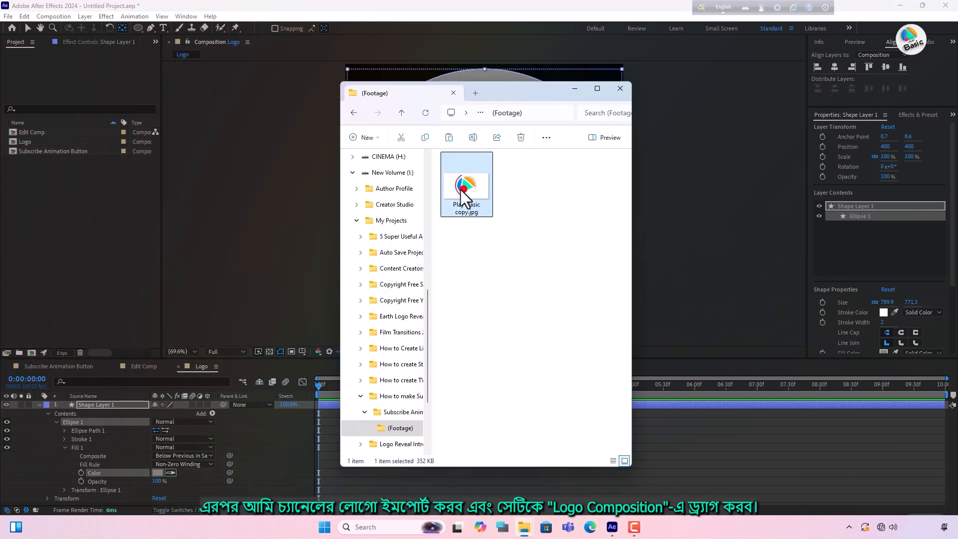
pyautogui.moveTo(460, 189); pyautogui.dragTo(35, 187)
pyautogui.click(39, 403)
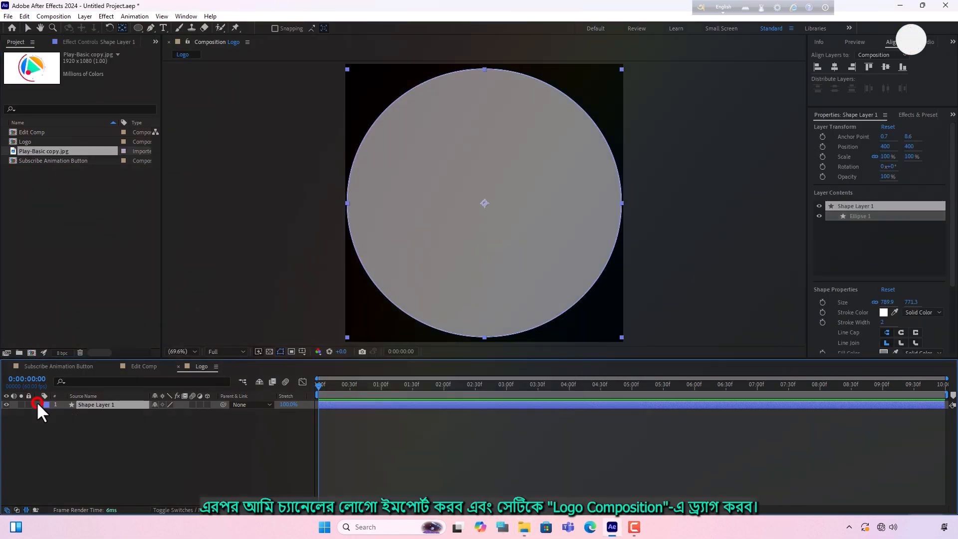
pyautogui.click(149, 432)
pyautogui.moveTo(44, 150); pyautogui.dragTo(79, 405)
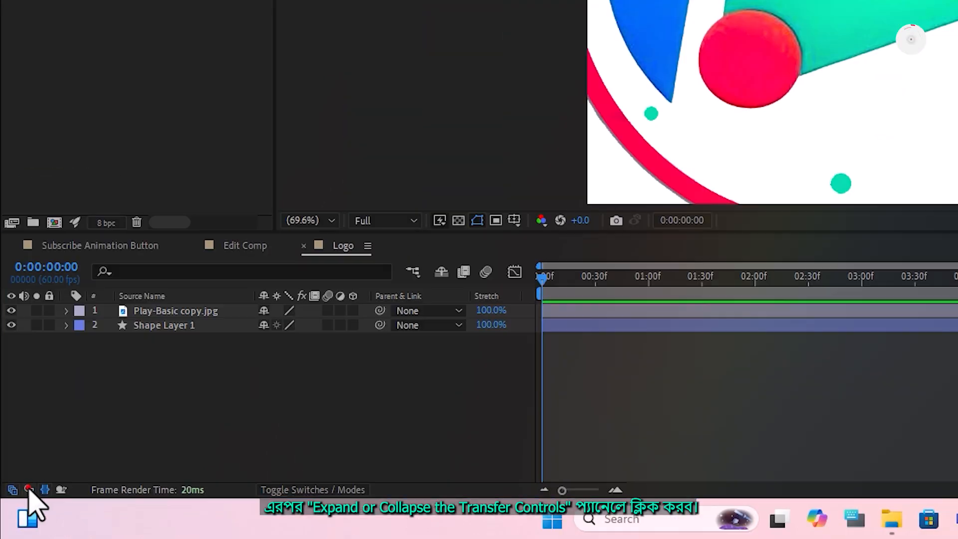
# Step: Move the Play-Basic copy.jpg layer below Shape Layer 1 and set Shape Layer 1 as its track matte
pyautogui.click(29, 489)
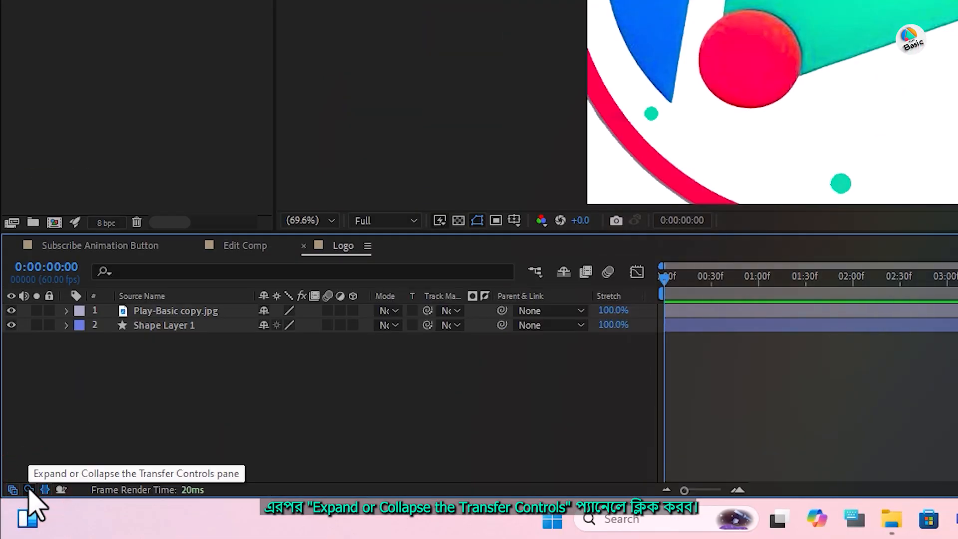
pyautogui.moveTo(188, 311); pyautogui.dragTo(355, 342)
pyautogui.click(450, 325)
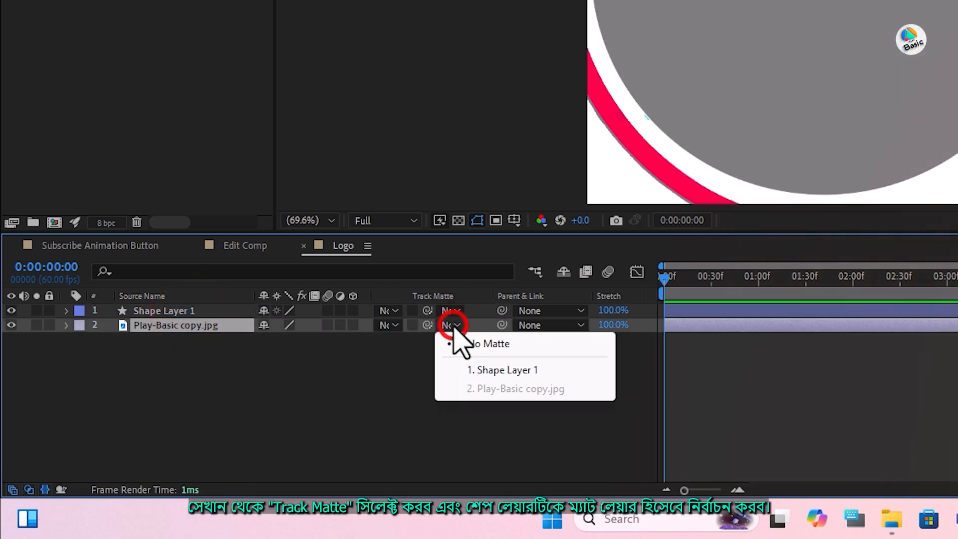
pyautogui.click(505, 372)
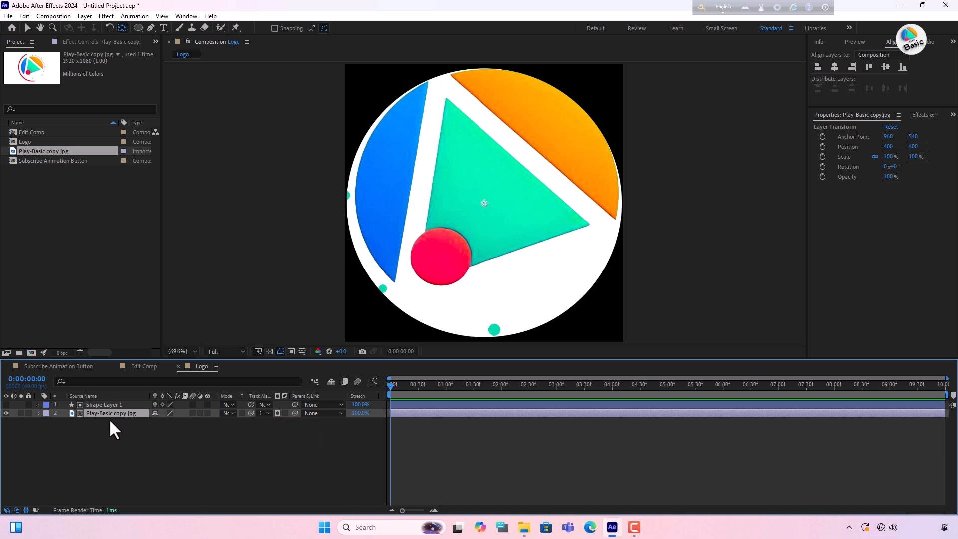
# Step: Scale the Play-Basic copy.jpg layer to 78% and set its position to 400, 413 within the circle
pyautogui.click(39, 413)
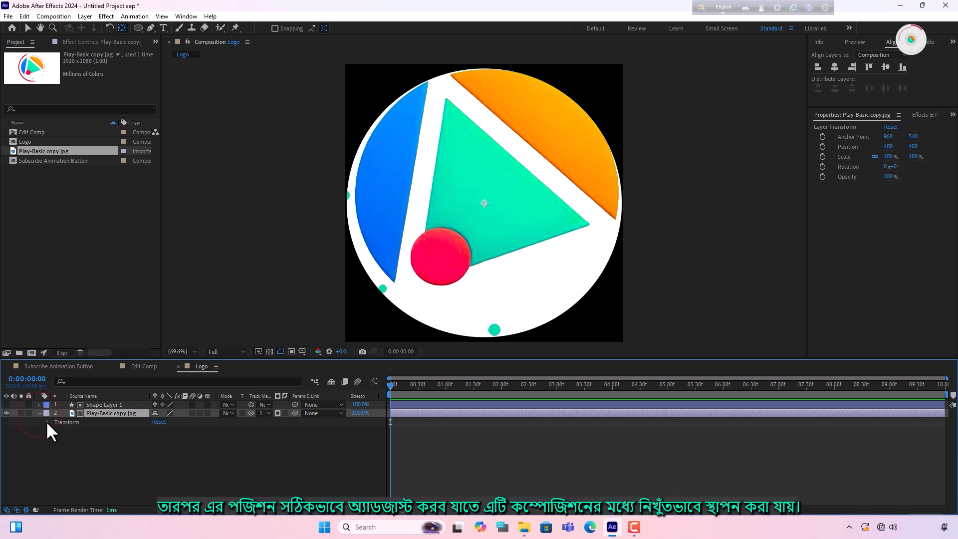
pyautogui.click(47, 422)
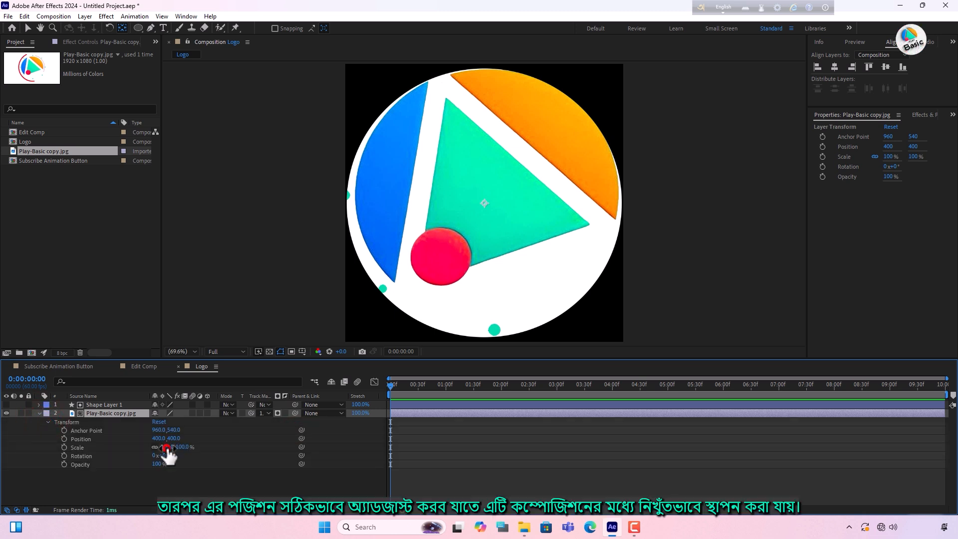
pyautogui.moveTo(166, 448); pyautogui.dragTo(157, 451)
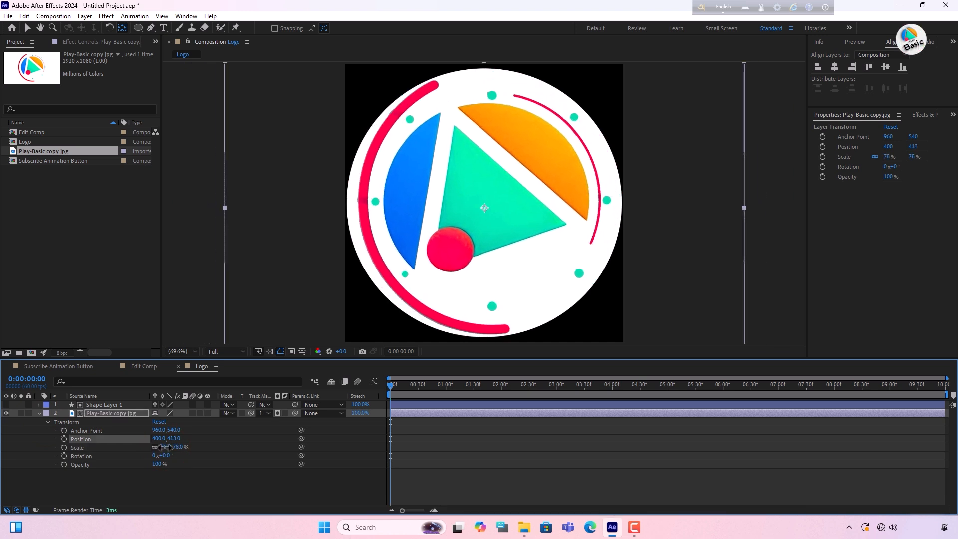
pyautogui.click(190, 489)
# Step: Save the project as "Subscribe Animation Button by Play Basic" in the Subscribe Animation Button by Play Basic folder
pyautogui.click(8, 16)
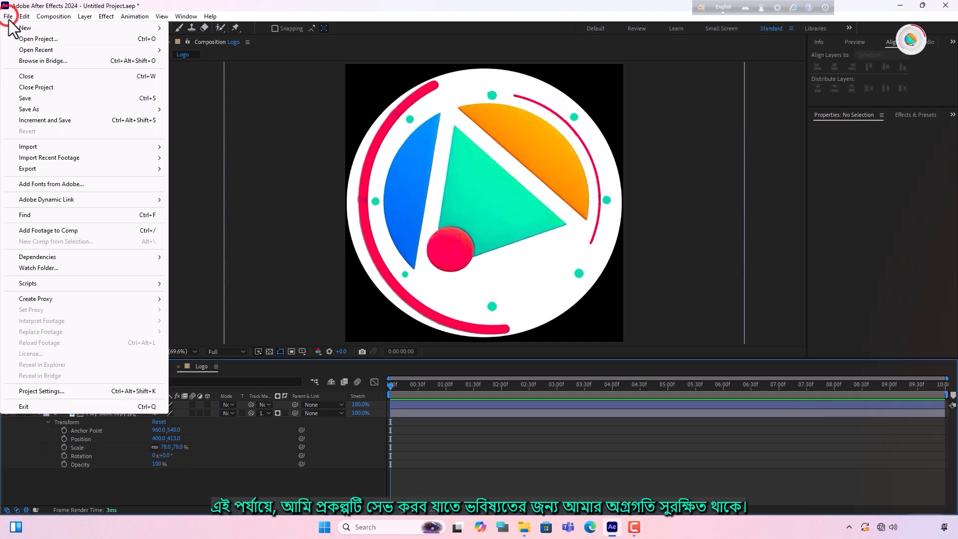
pyautogui.click(34, 98)
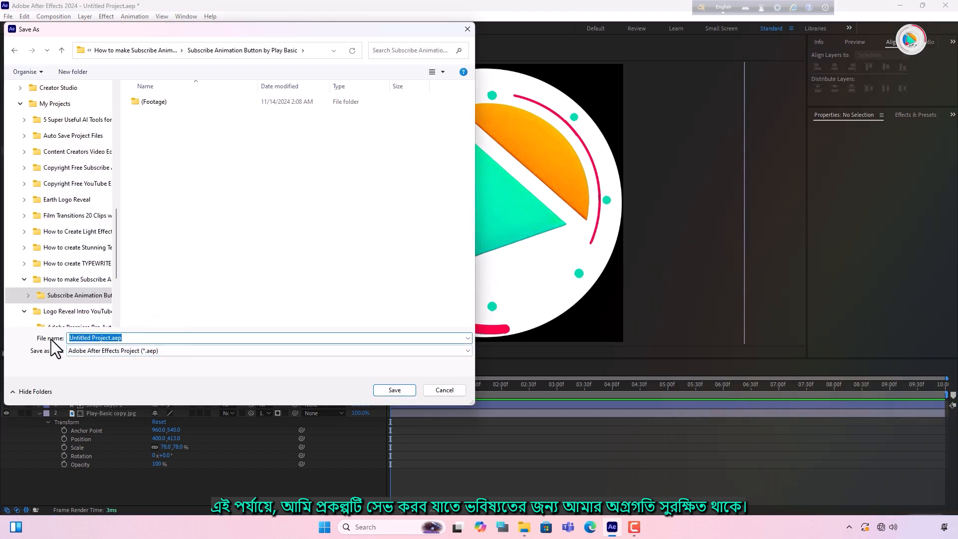
pyautogui.write('Subscribe Animation Button by Play Basic')
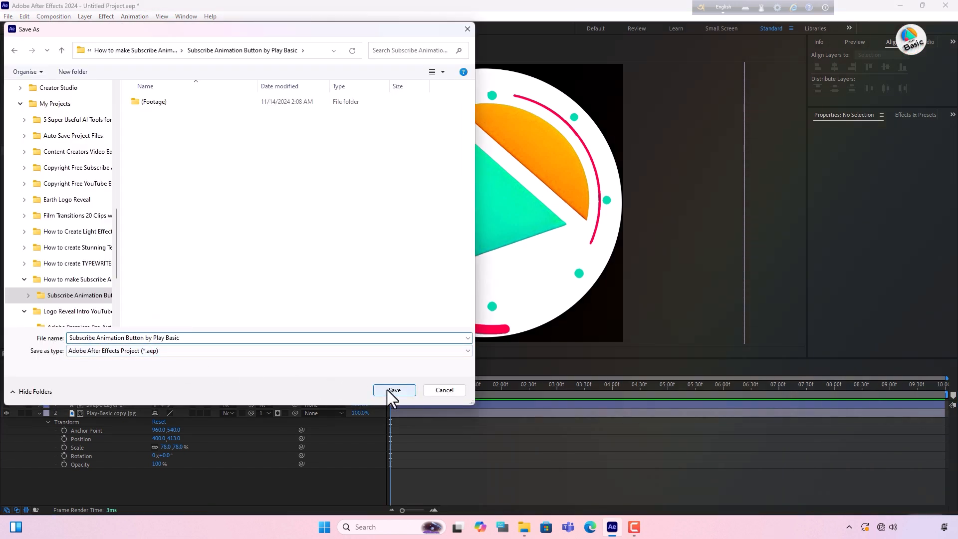
pyautogui.click(401, 392)
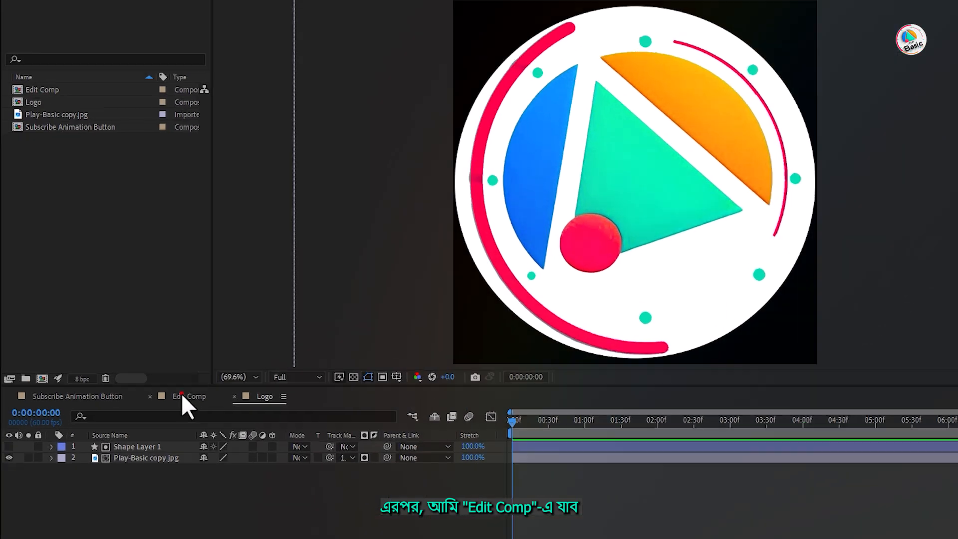
# Step: Collapse the shape layer's properties in Edit Comp and add the Logo composition above it
pyautogui.click(129, 367)
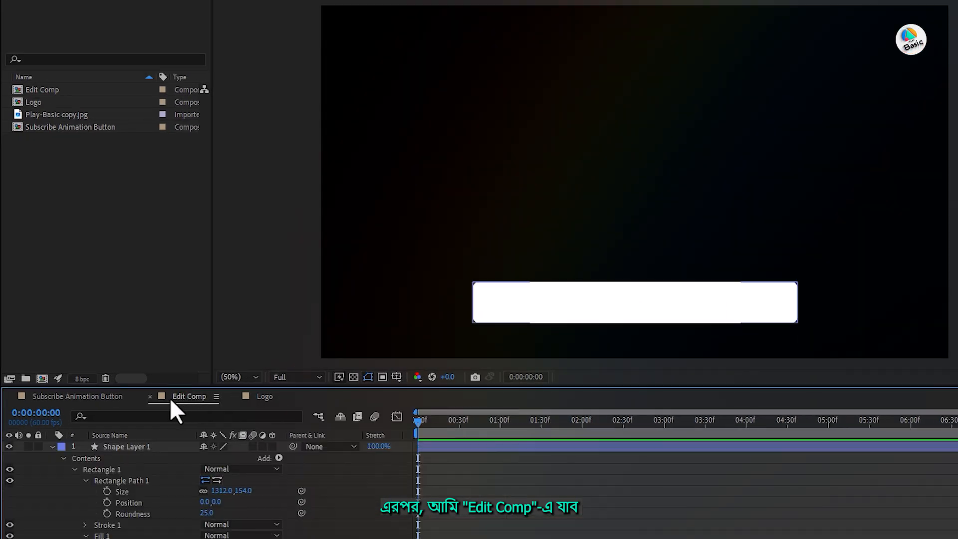
pyautogui.click(52, 446)
pyautogui.click(188, 493)
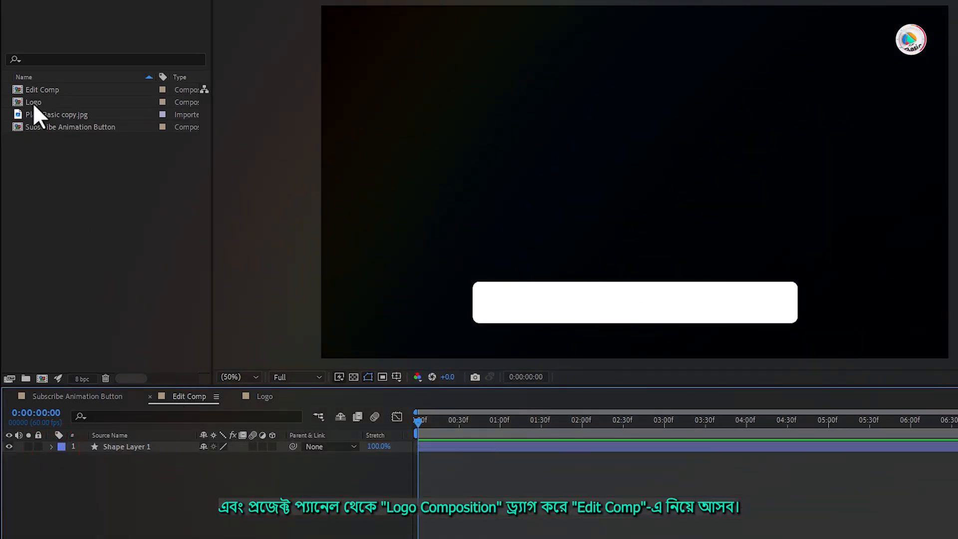
pyautogui.moveTo(33, 103); pyautogui.dragTo(80, 447)
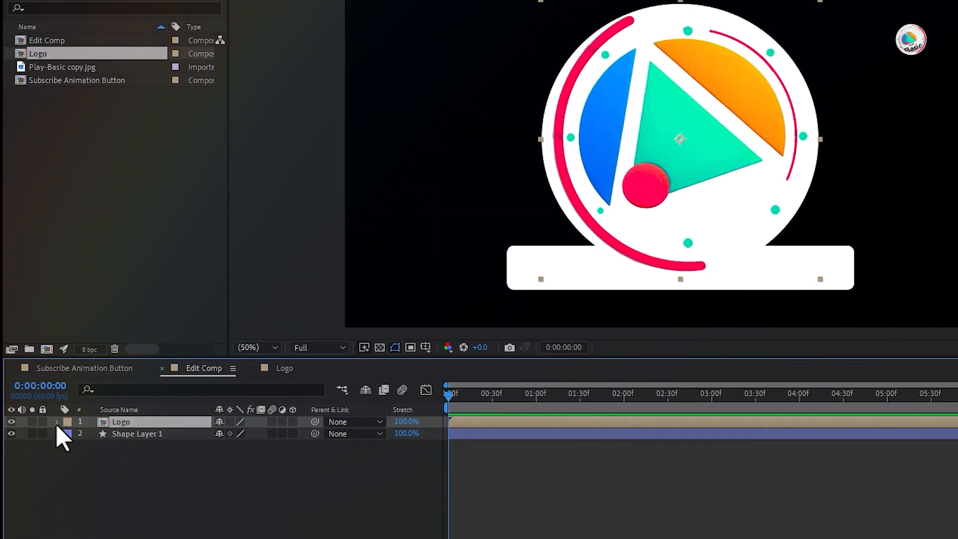
# Step: Scale the Logo layer to 14% and position it at 547, 906, near the white bar's left end
pyautogui.click(56, 422)
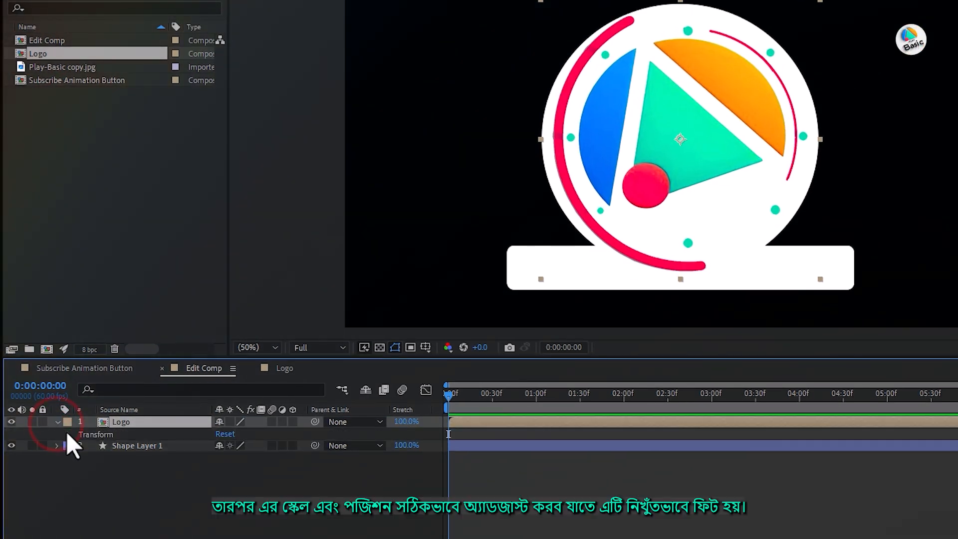
pyautogui.click(69, 434)
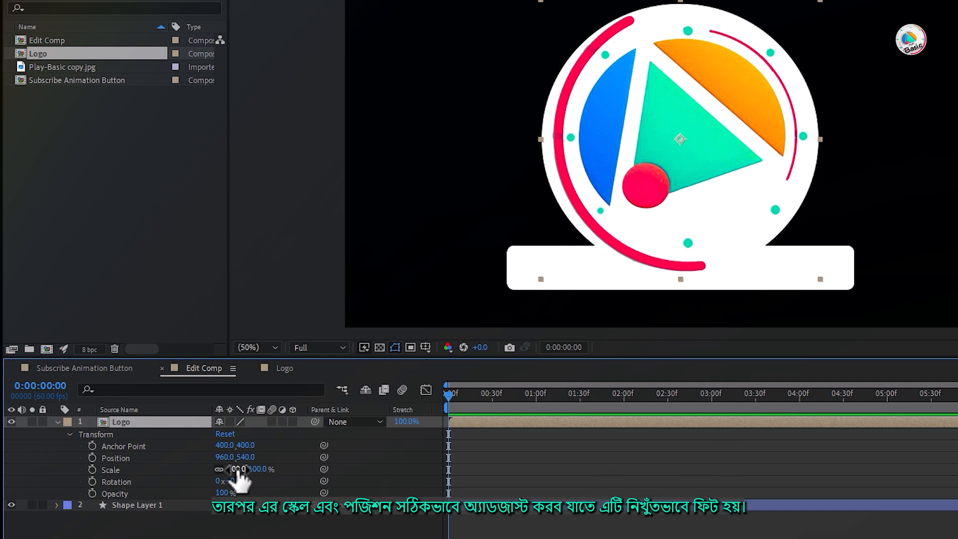
pyautogui.moveTo(238, 470)
pyautogui.mouseDown()
pyautogui.moveTo(219, 470)
pyautogui.moveTo(220, 458)
pyautogui.moveTo(247, 457)
pyautogui.moveTo(225, 469)
pyautogui.mouseUp()
pyautogui.click(321, 474)
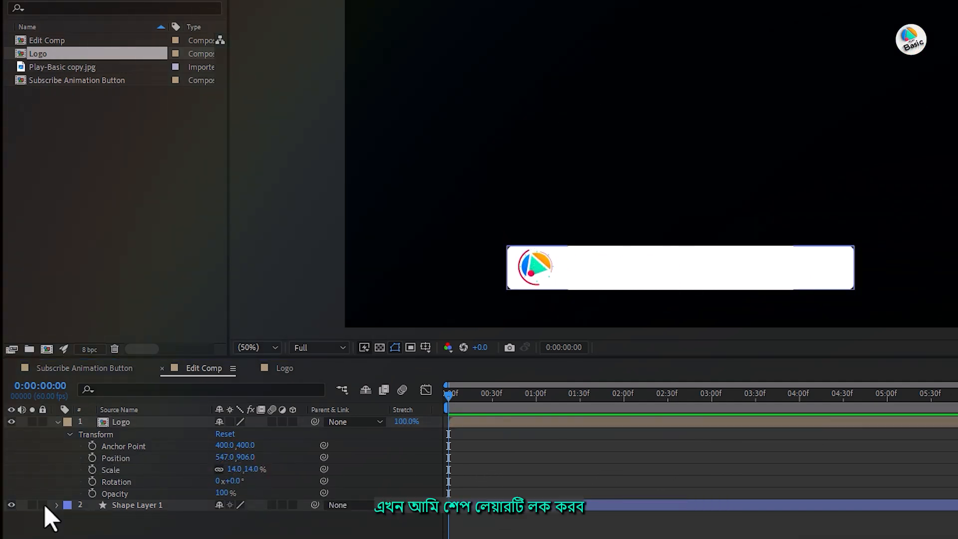
# Step: Lock the white bar's shape layer and add a "Play Basic" text layer to Edit Comp
pyautogui.click(44, 505)
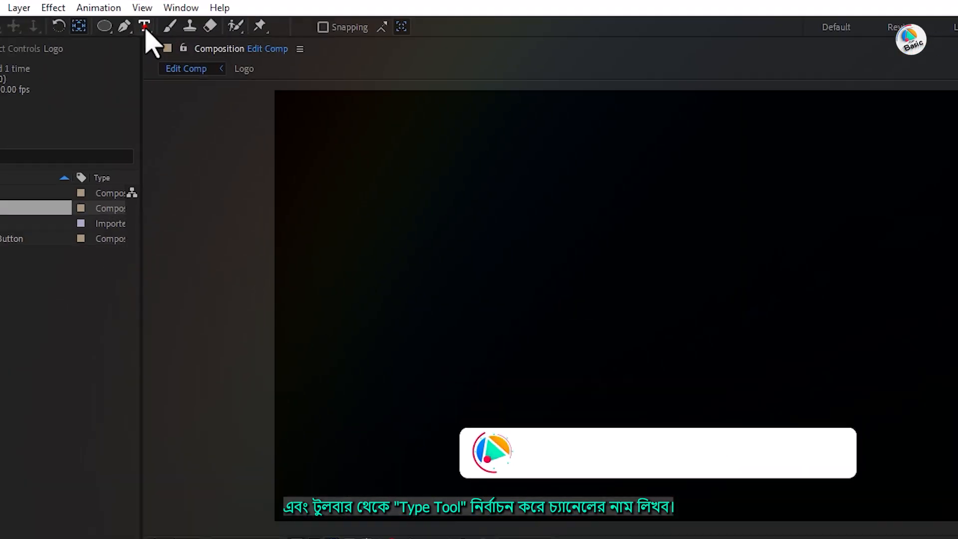
pyautogui.click(162, 28)
pyautogui.click(405, 211)
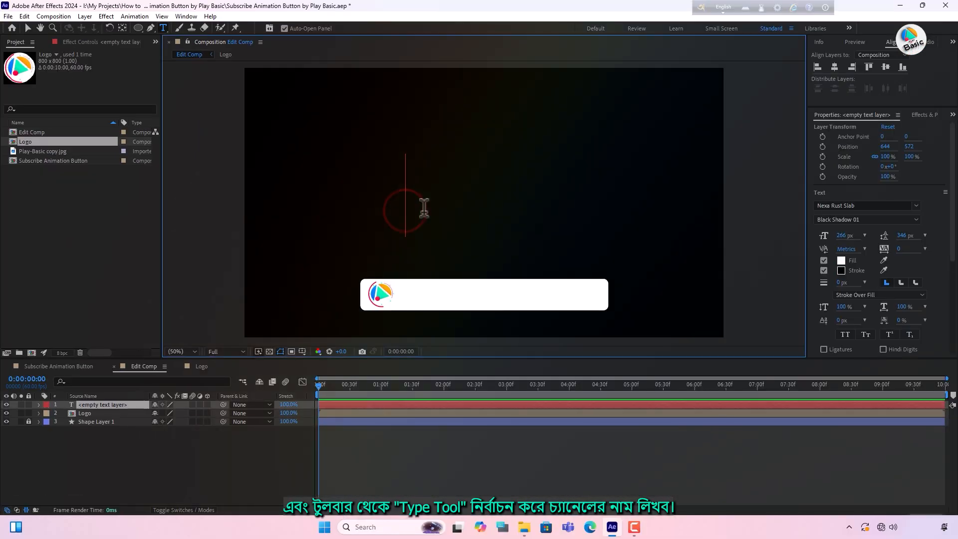
pyautogui.write('Play Basic')
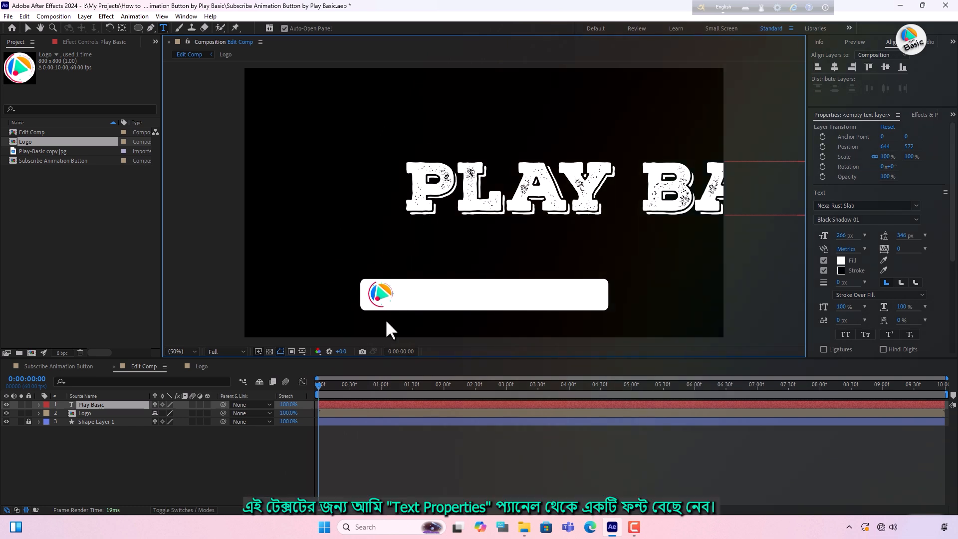
# Step: Set the font of the "Play Basic" text to Poppins Bold
pyautogui.doubleClick(104, 404)
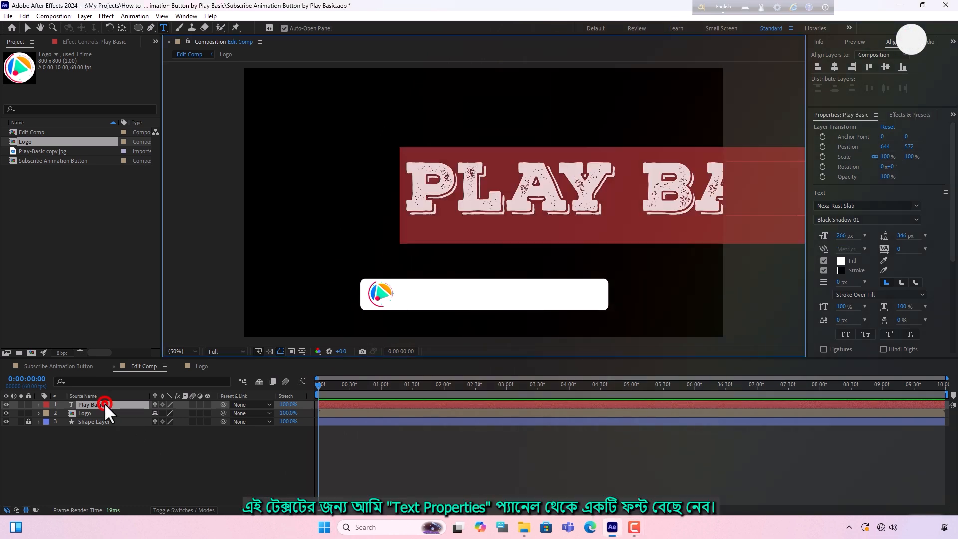
pyautogui.click(856, 205)
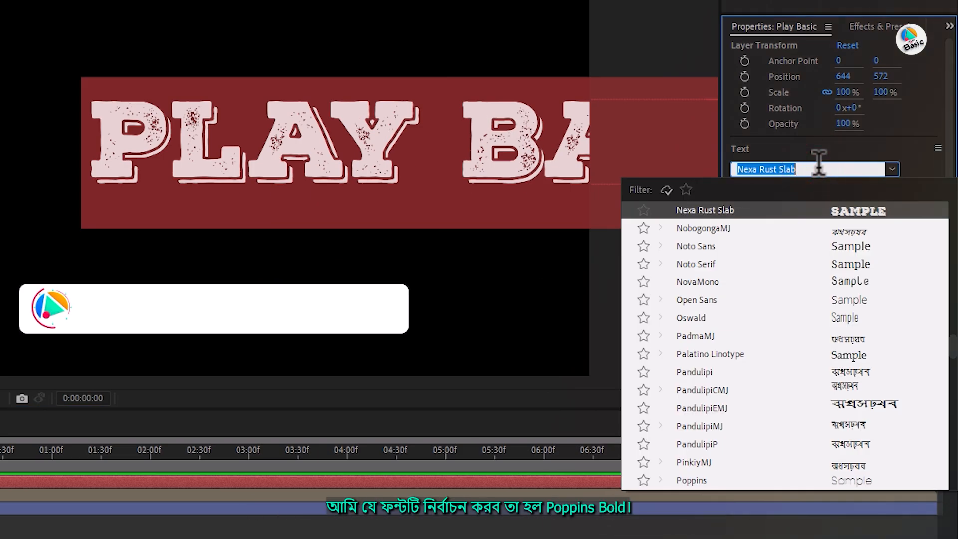
pyautogui.write('po')
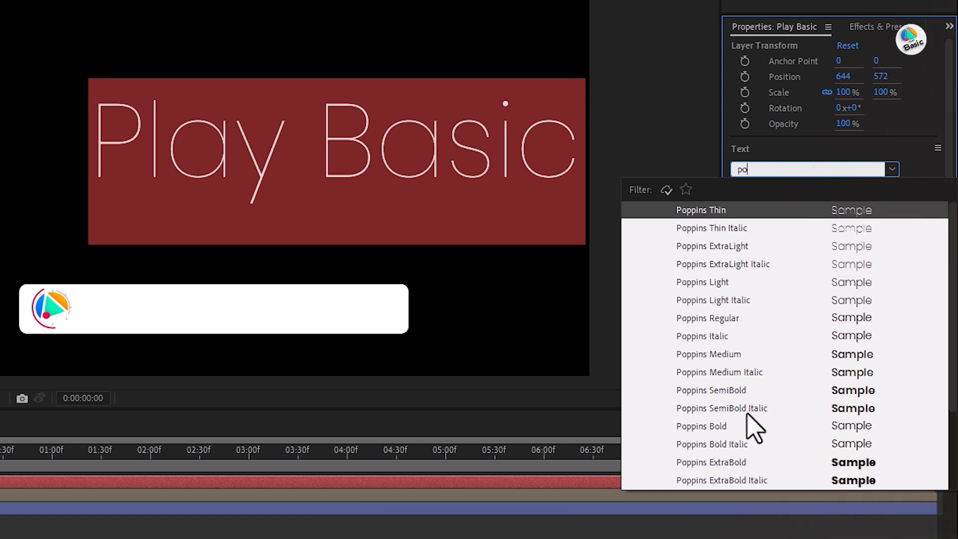
pyautogui.click(702, 426)
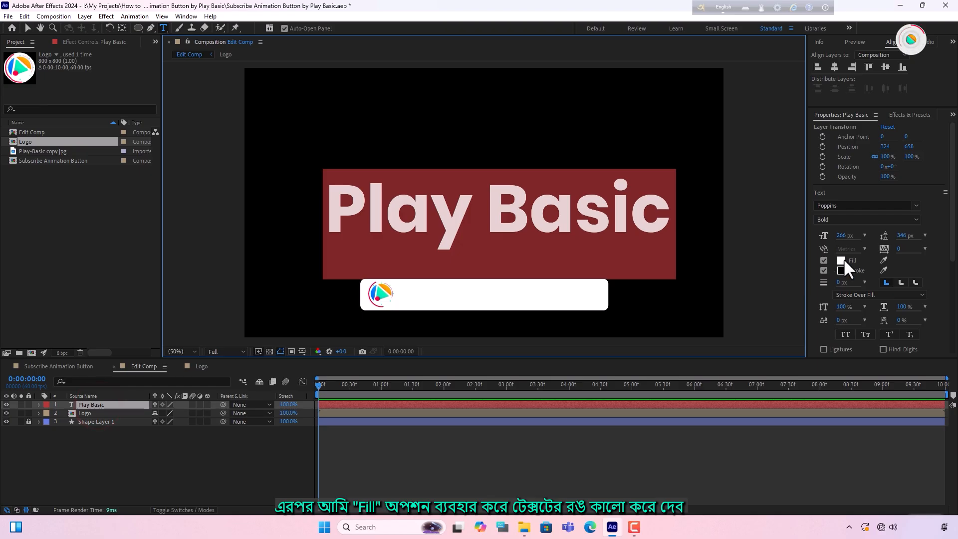
# Step: Change the fill colour of the "Play Basic" text to black (000000) and deselect the layer
pyautogui.click(842, 260)
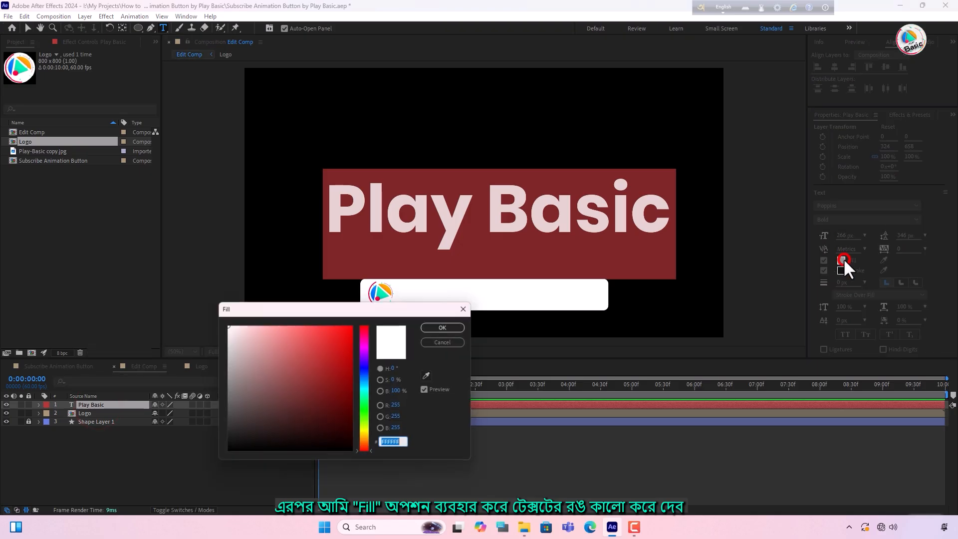
pyautogui.click(301, 418)
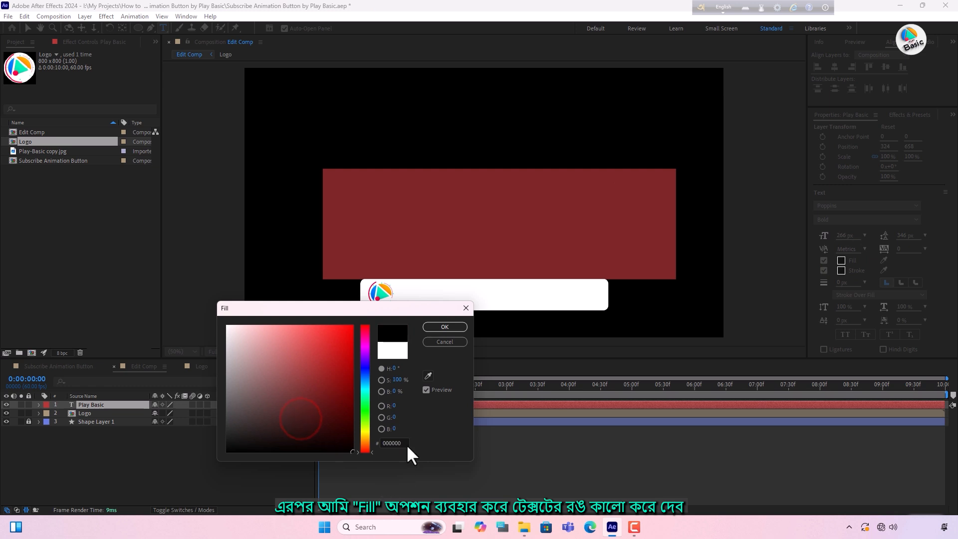
pyautogui.click(445, 327)
pyautogui.click(261, 470)
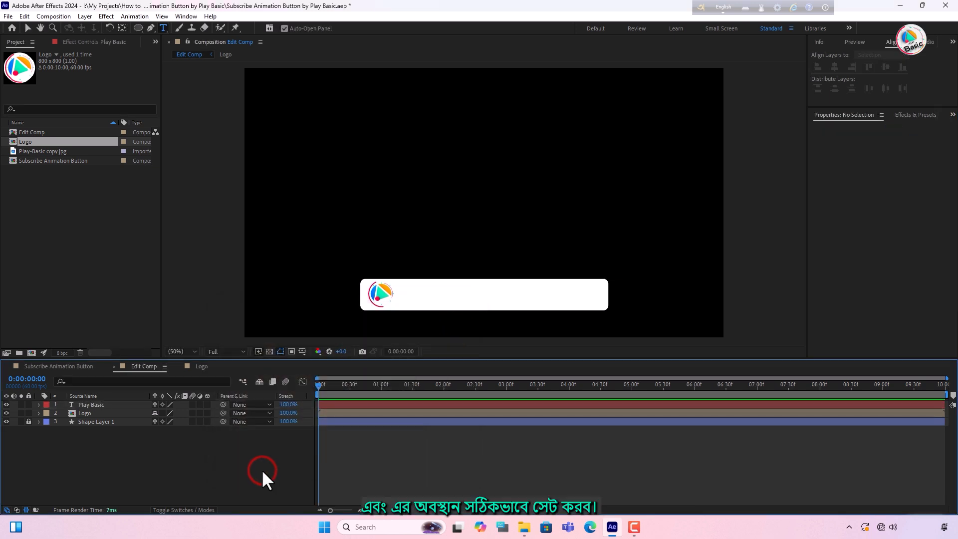
# Step: Scale the "Play Basic" text layer to 13% and position it at 630, 899, beside the logo on the white bar
pyautogui.click(38, 404)
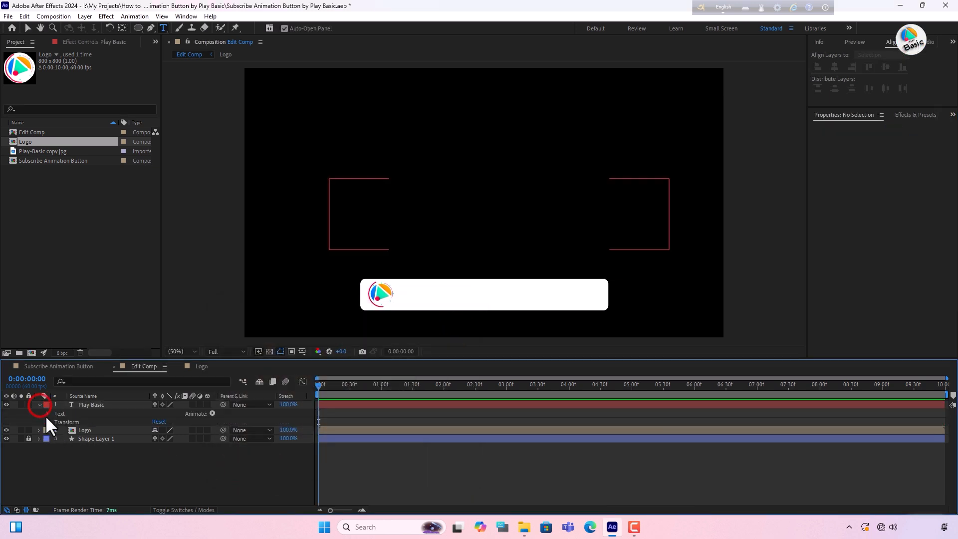
pyautogui.click(48, 422)
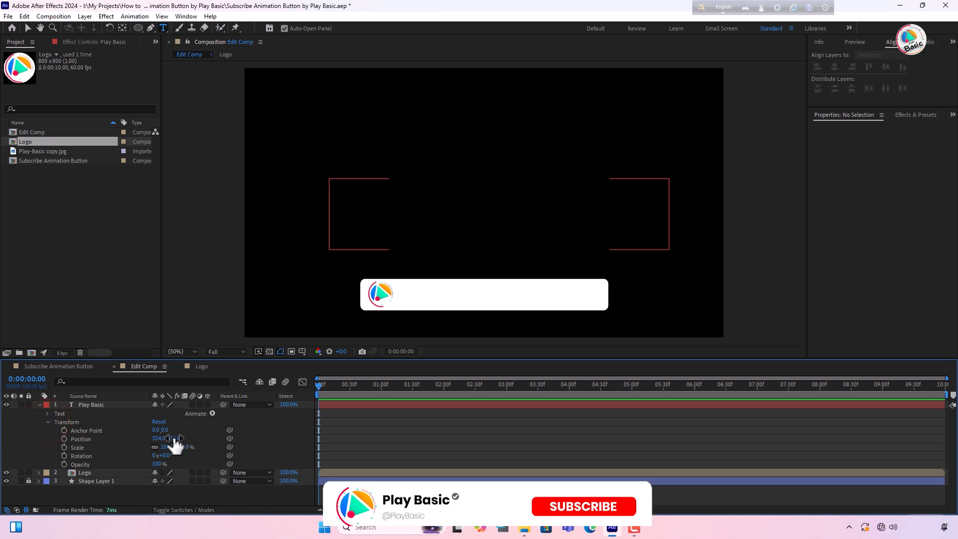
pyautogui.moveTo(174, 439)
pyautogui.mouseDown()
pyautogui.moveTo(333, 440)
pyautogui.moveTo(131, 448)
pyautogui.moveTo(244, 431)
pyautogui.moveTo(143, 440)
pyautogui.moveTo(218, 439)
pyautogui.moveTo(160, 449)
pyautogui.moveTo(160, 440)
pyautogui.mouseUp()
pyautogui.click(204, 448)
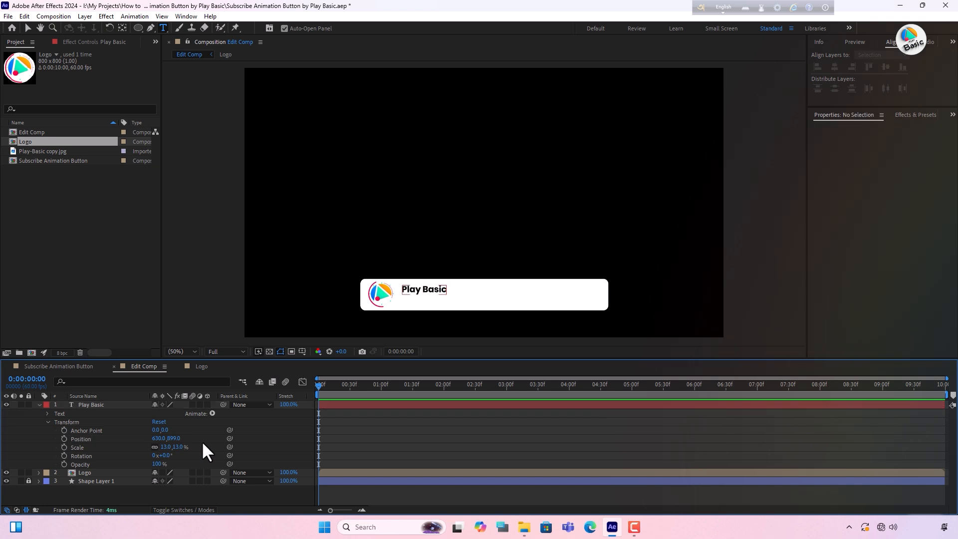
# Step: Centre the anchor point of the "Play Basic" text layer on its content
pyautogui.doubleClick(95, 405)
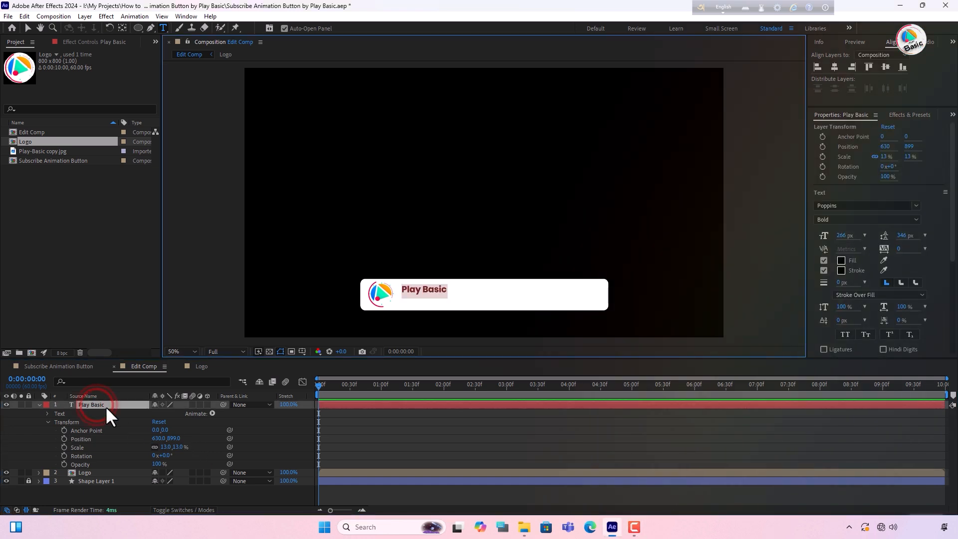
pyautogui.click(105, 405)
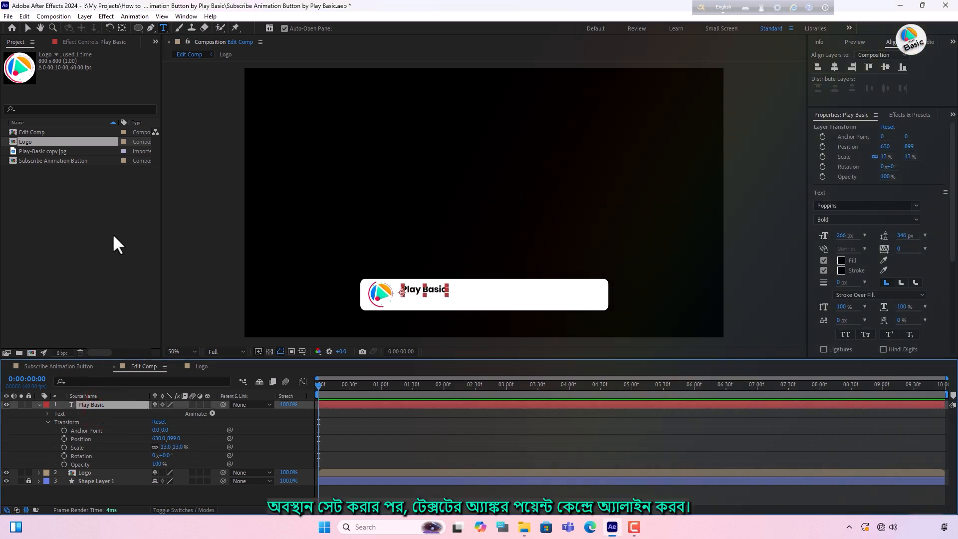
pyautogui.click(122, 28)
pyautogui.hotkey('ctrl', 'alt', 'Home')
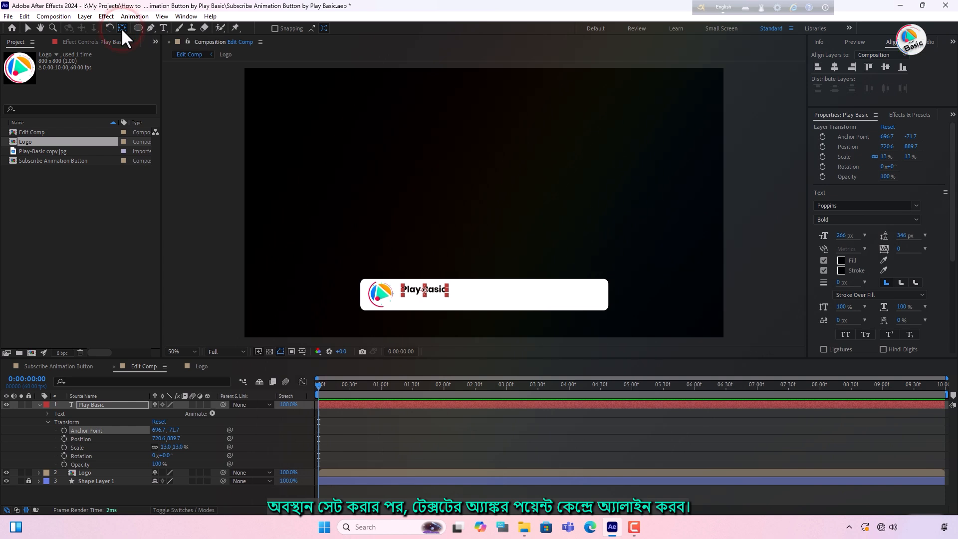
# Step: Duplicate the "Play Basic" text layer and move the copy down to 720.6, 929.7
pyautogui.click(116, 404)
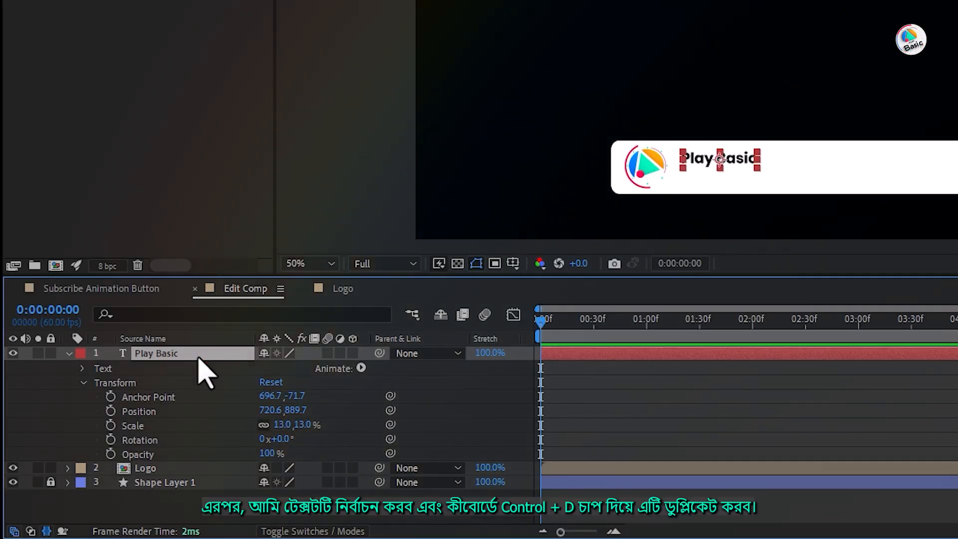
pyautogui.hotkey('ctrl', 'd')
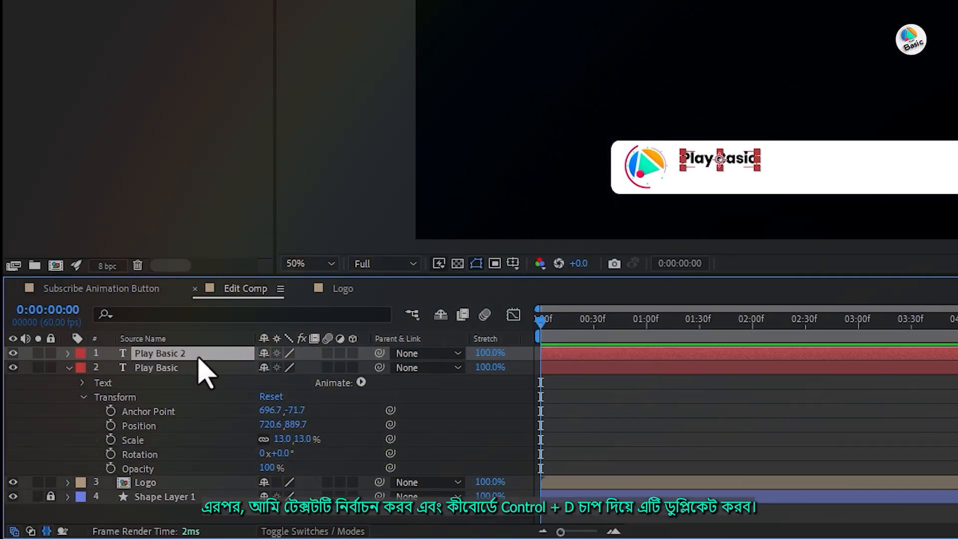
pyautogui.click(68, 354)
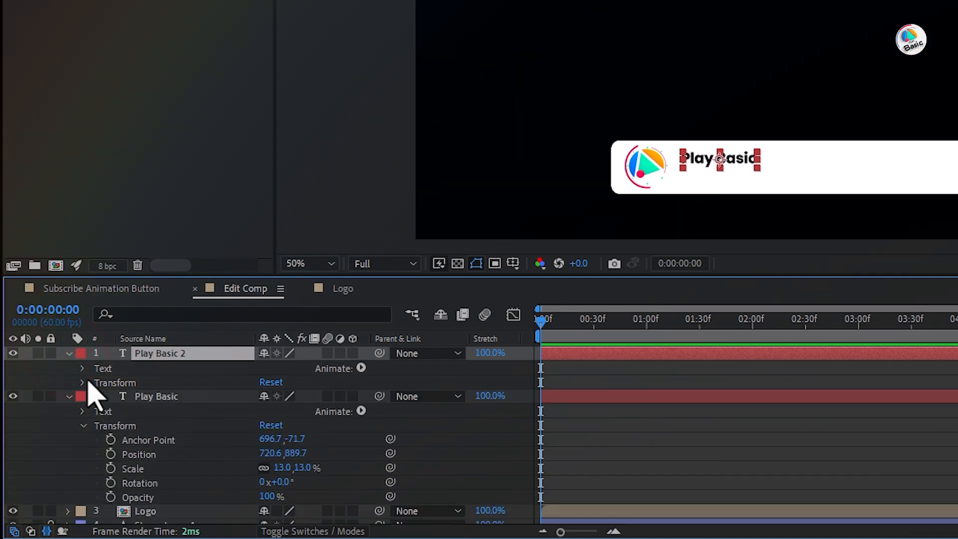
pyautogui.click(82, 382)
pyautogui.click(83, 383)
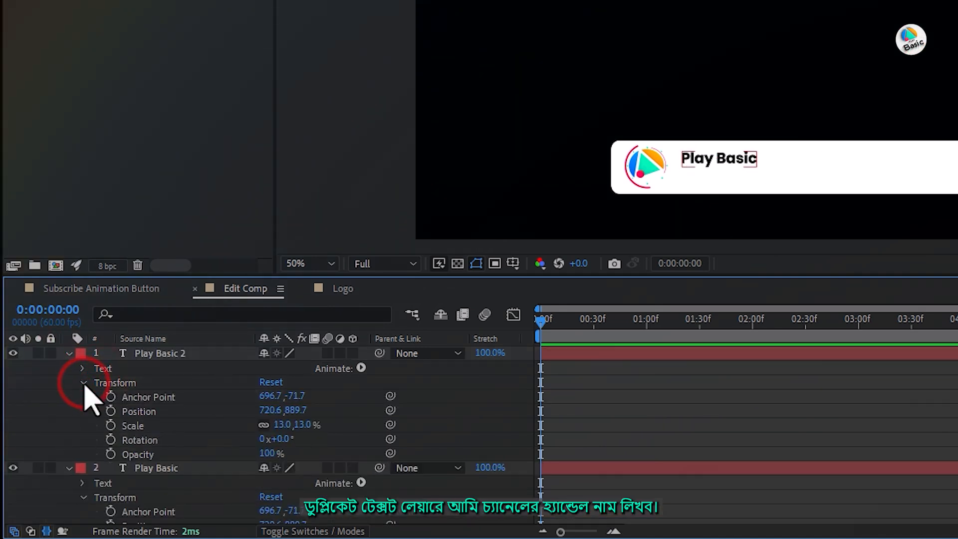
pyautogui.moveTo(296, 410); pyautogui.dragTo(329, 412)
pyautogui.doubleClick(154, 352)
pyautogui.click(680, 177)
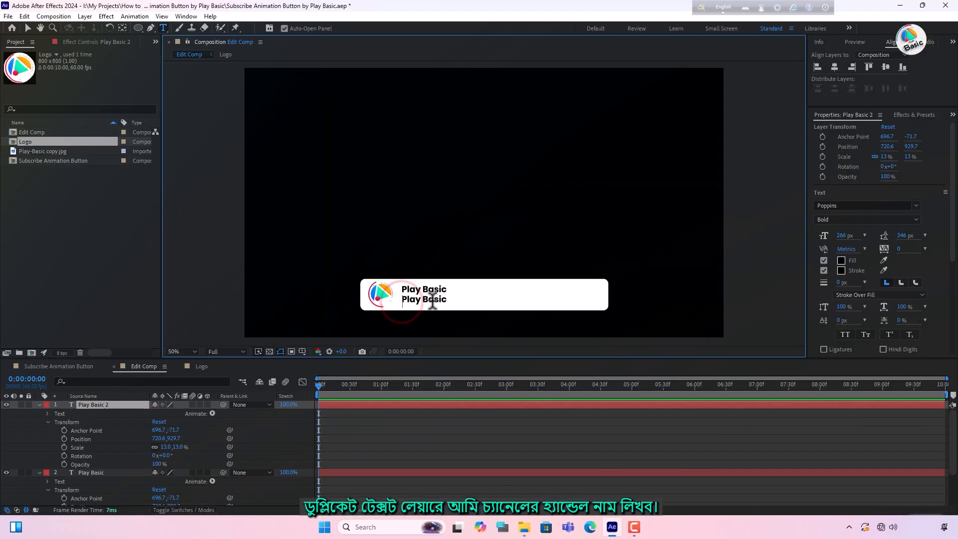
pyautogui.write('@')
pyautogui.click(432, 301)
pyautogui.press('BackSpace')
pyautogui.hotkey('ctrl', 'a')
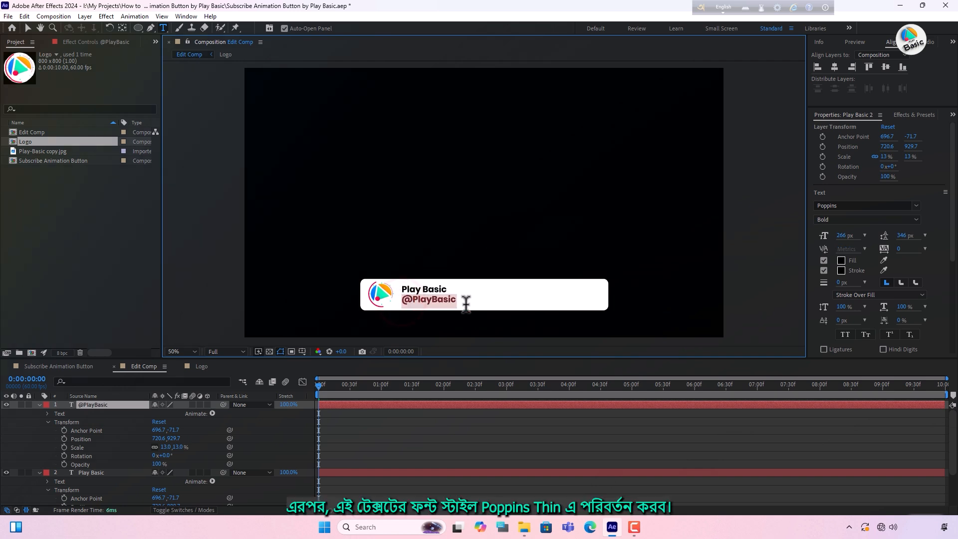
pyautogui.click(887, 219)
pyautogui.click(854, 228)
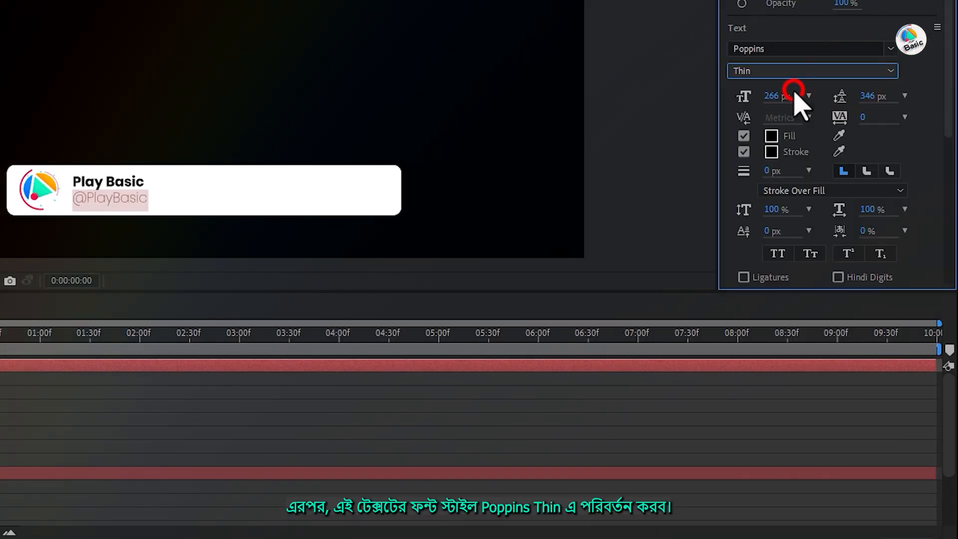
pyautogui.moveTo(794, 93); pyautogui.dragTo(727, 122)
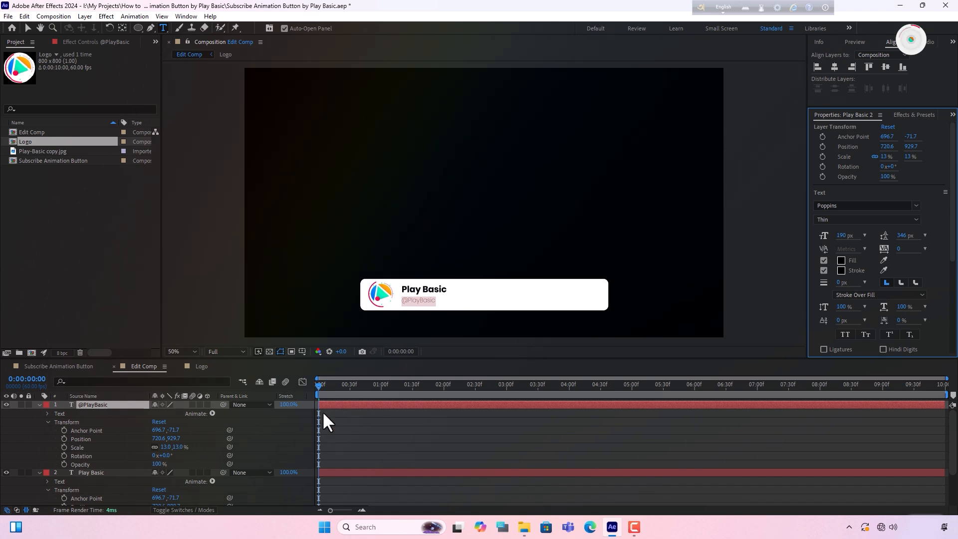
pyautogui.click(322, 411)
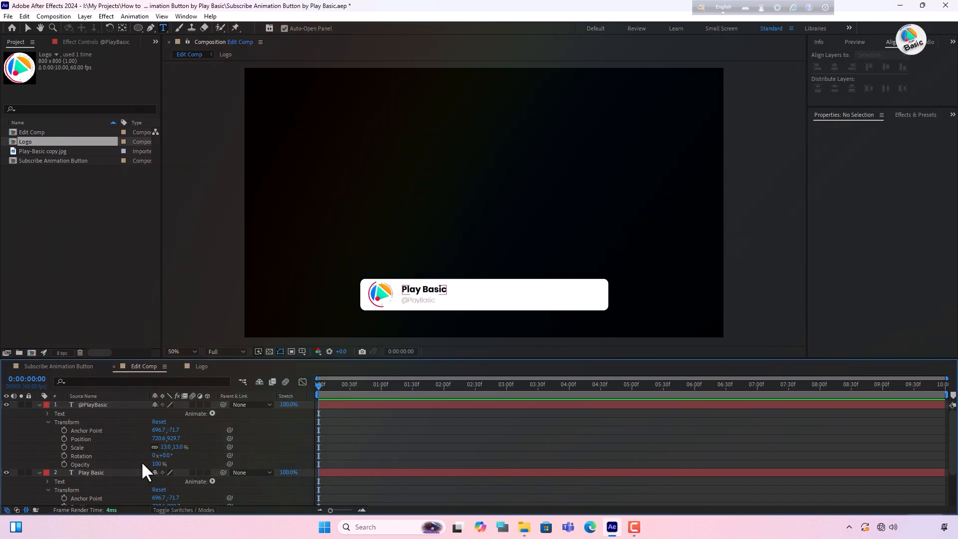
pyautogui.click(91, 471)
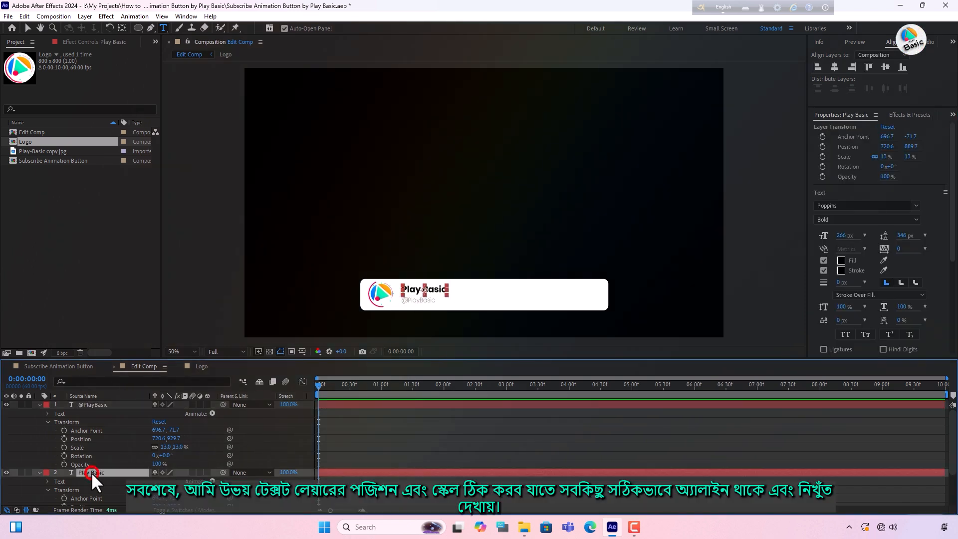
pyautogui.click(842, 236)
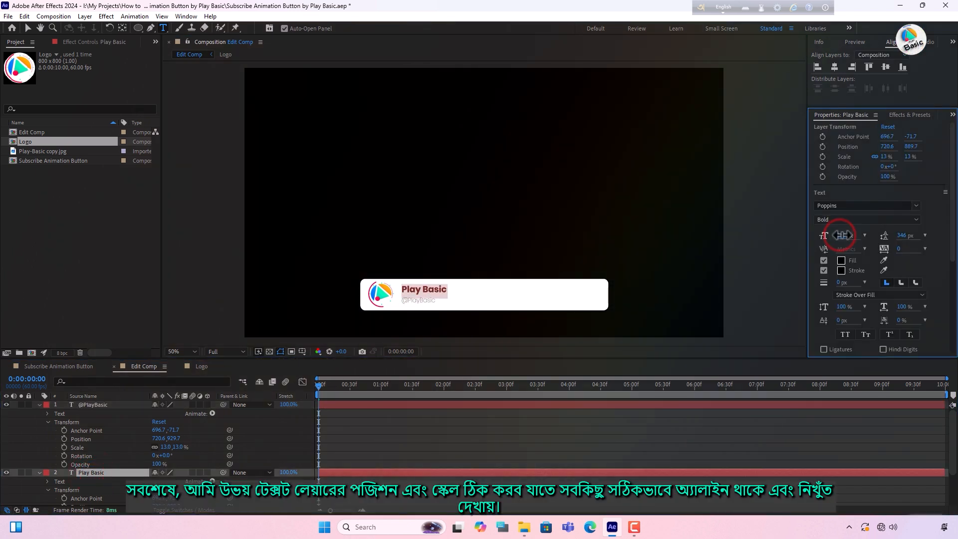
pyautogui.moveTo(842, 235); pyautogui.dragTo(864, 235)
pyautogui.moveTo(173, 438)
pyautogui.mouseDown()
pyautogui.moveTo(179, 457)
pyautogui.moveTo(173, 438)
pyautogui.mouseUp()
pyautogui.scroll(-2, 170, 474)
pyautogui.scroll(2, 111, 429)
pyautogui.click(106, 405)
pyautogui.click(206, 436)
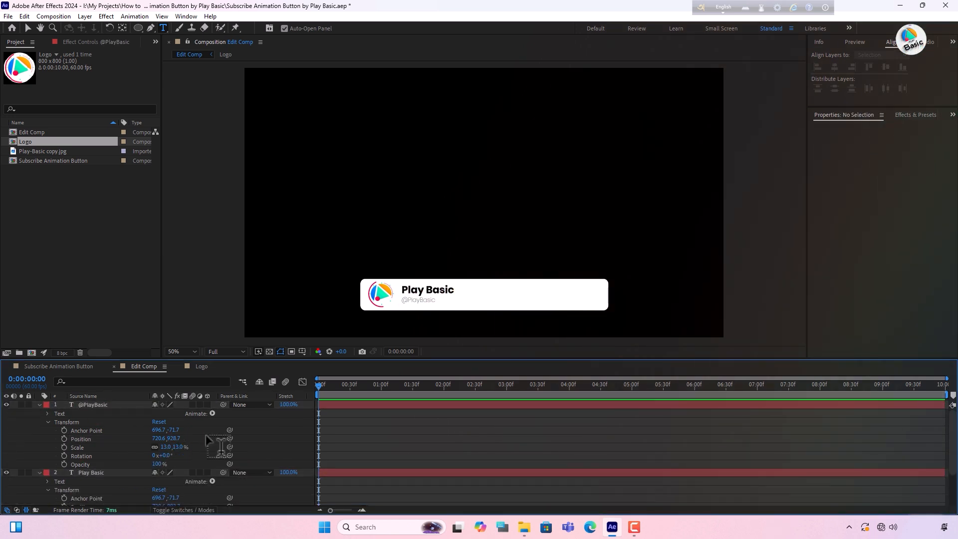
# Step: Draw a red rectangle about 264 by 50 px above the white bar as a new shape layer
pyautogui.click(41, 28)
pyautogui.moveTo(459, 244); pyautogui.dragTo(458, 109)
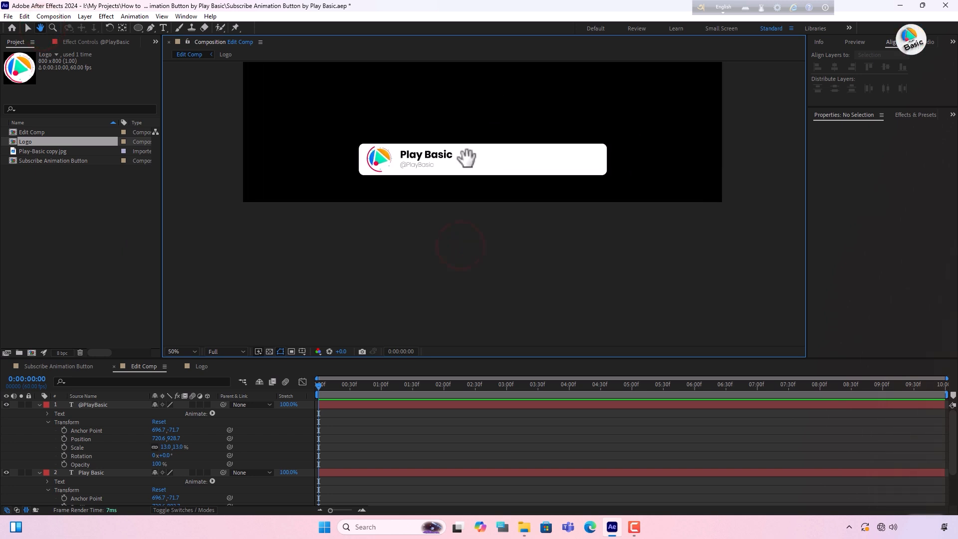
pyautogui.scroll(2, 466, 158)
pyautogui.scroll(-2, 555, 232)
pyautogui.moveTo(555, 231)
pyautogui.mouseDown()
pyautogui.moveTo(551, 194)
pyautogui.moveTo(553, 224)
pyautogui.mouseUp()
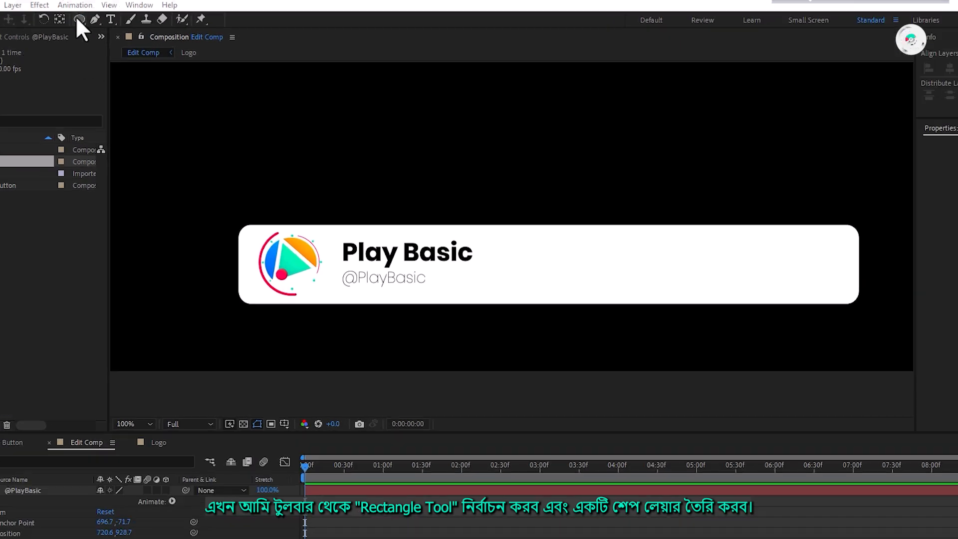
pyautogui.click(78, 20)
pyautogui.click(133, 21)
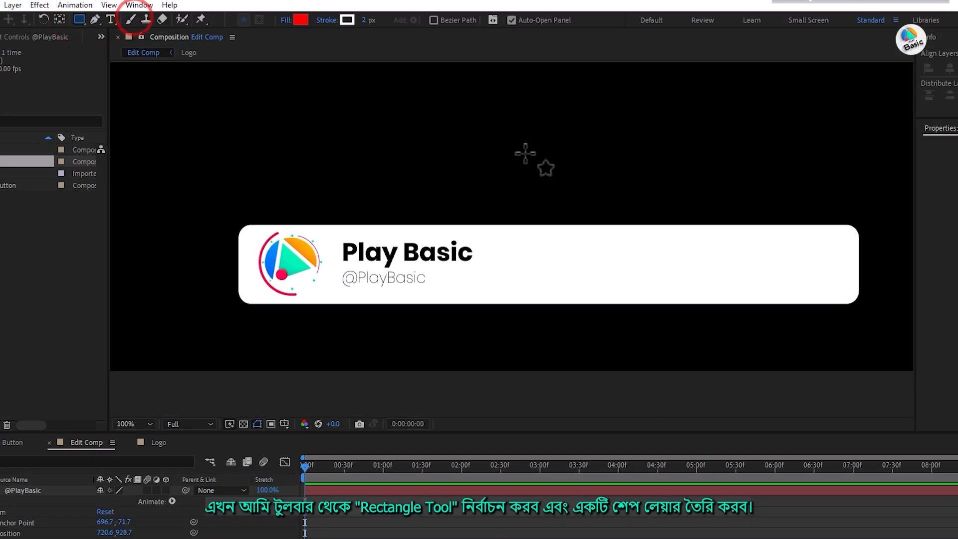
pyautogui.moveTo(526, 153)
pyautogui.mouseDown()
pyautogui.moveTo(712, 196)
pyautogui.moveTo(748, 193)
pyautogui.moveTo(689, 184)
pyautogui.mouseUp()
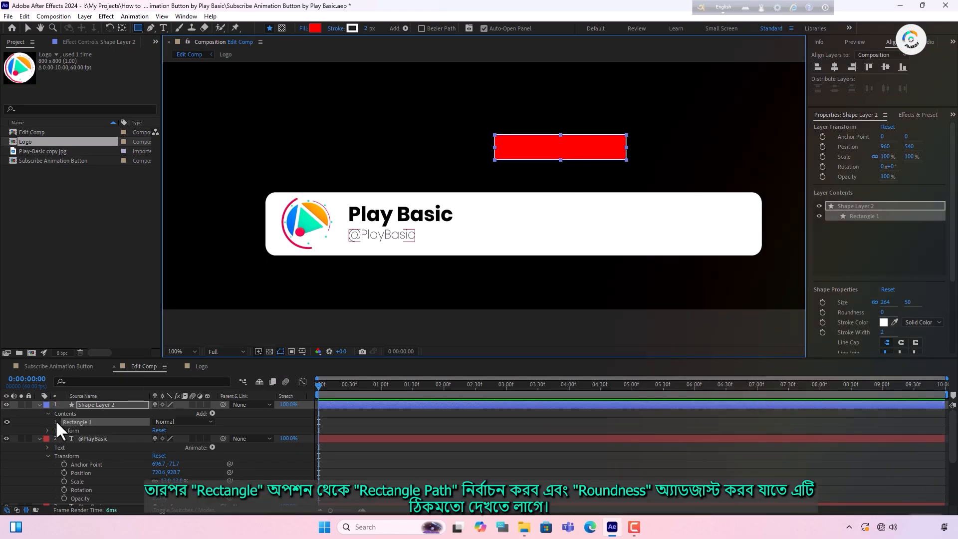
# Step: Set the red rectangle's roundness to 13 and its path position to 233, 153, near the white bar's right end
pyautogui.click(55, 421)
pyautogui.click(65, 430)
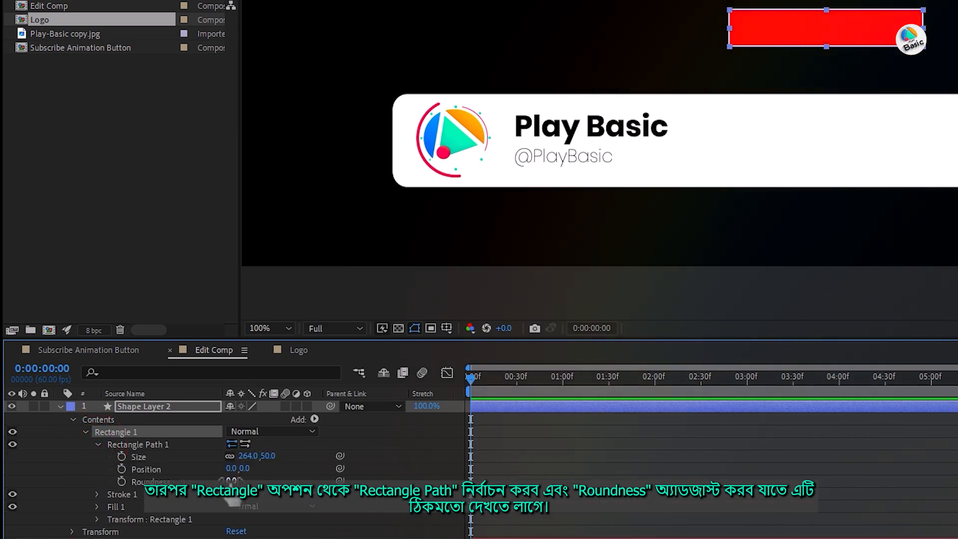
pyautogui.click(229, 480)
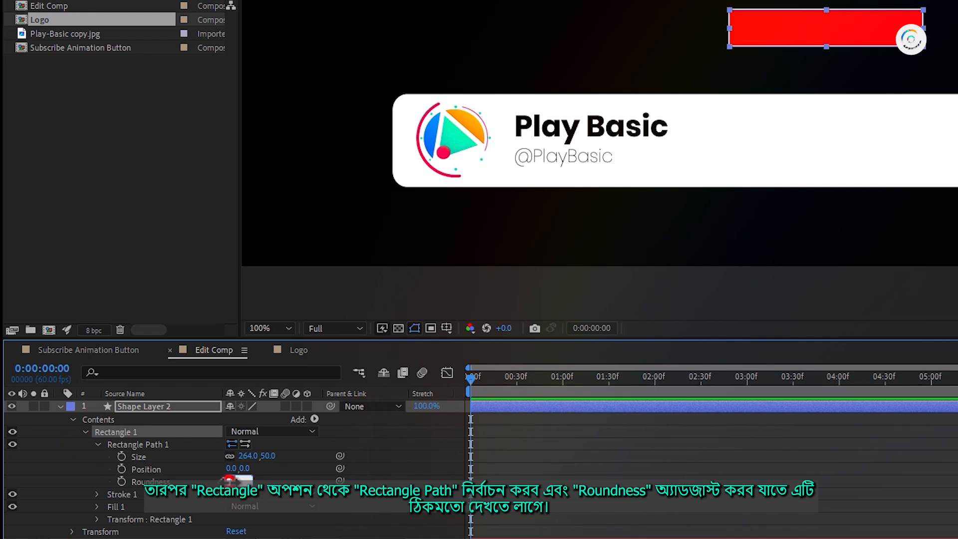
pyautogui.write('13')
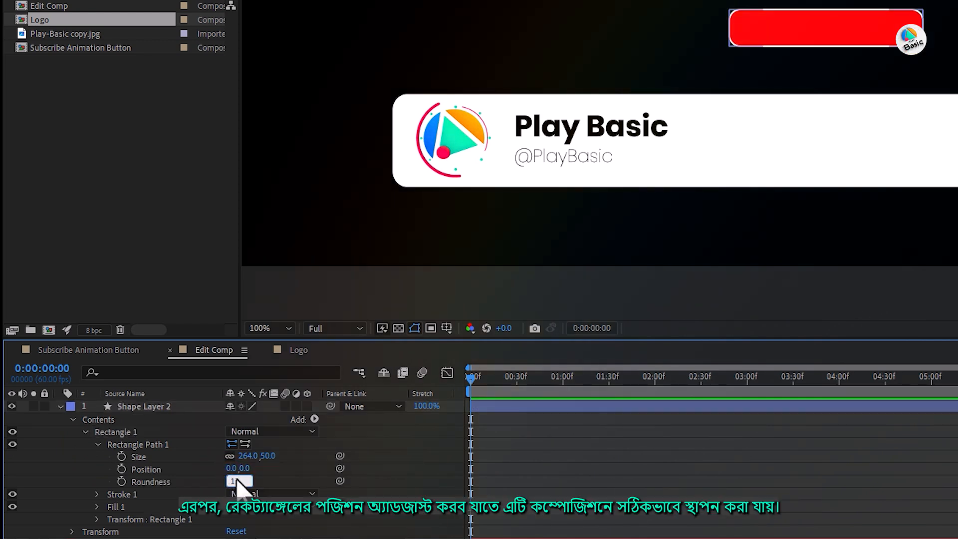
pyautogui.click(268, 478)
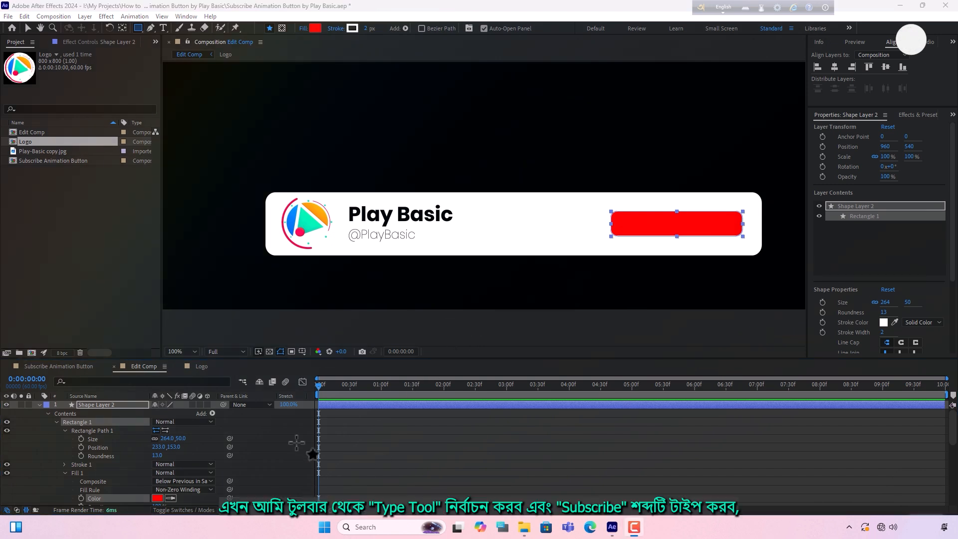
# Step: Start adding a text label for the red button with the Type tool
pyautogui.click(163, 28)
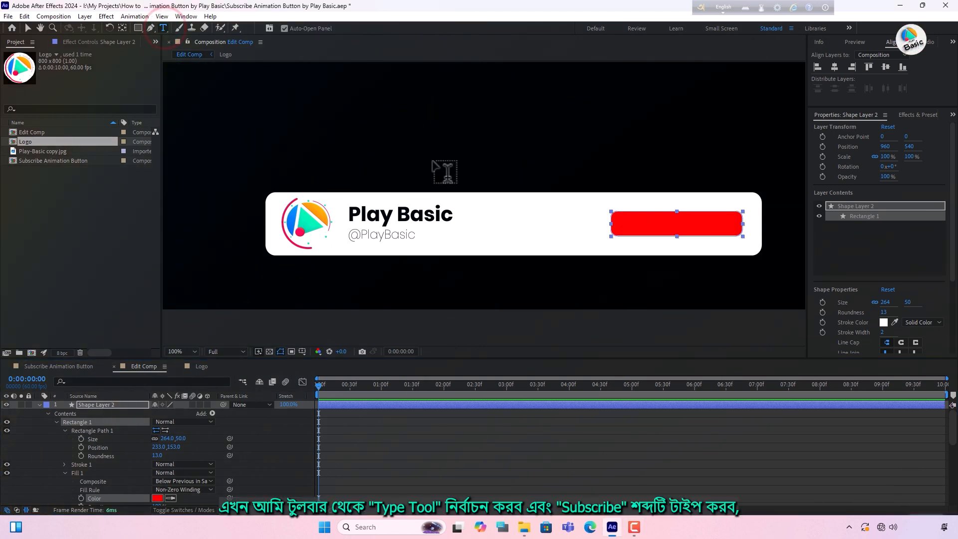